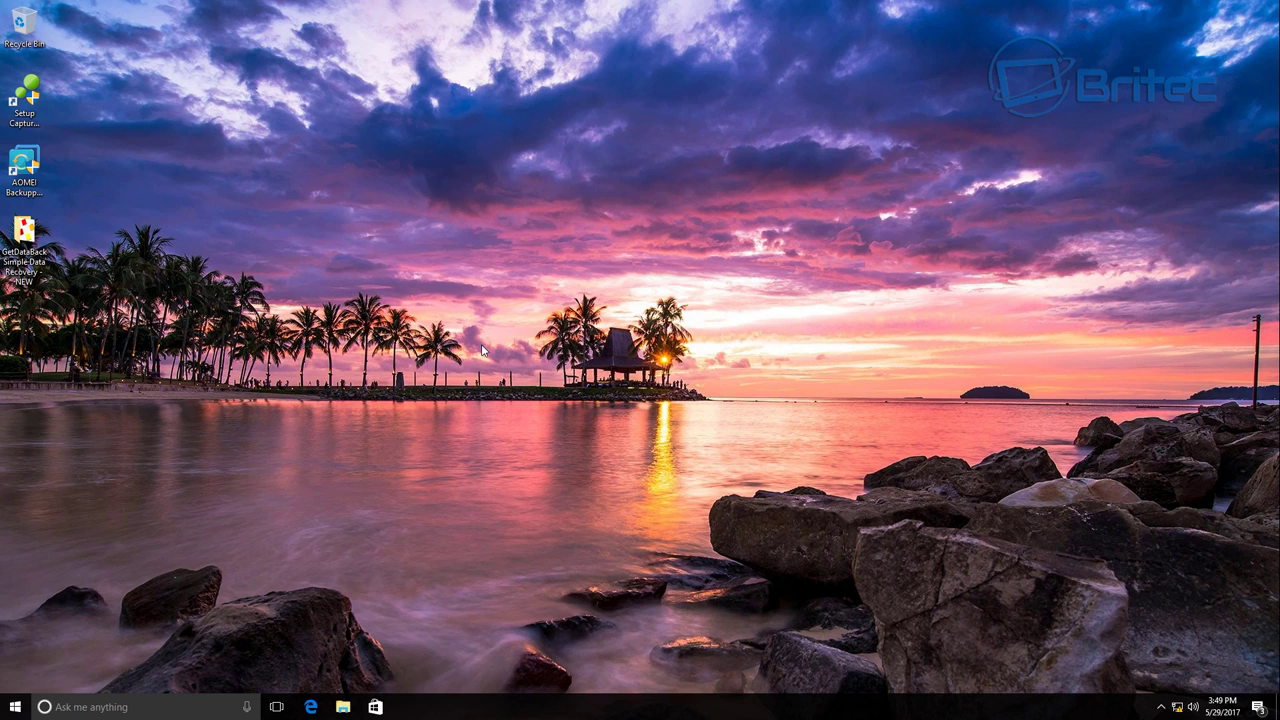
Step: Start VMware ThinApp Setup Capture with administrator permission and run the prescan of the clean system
click(25, 95)
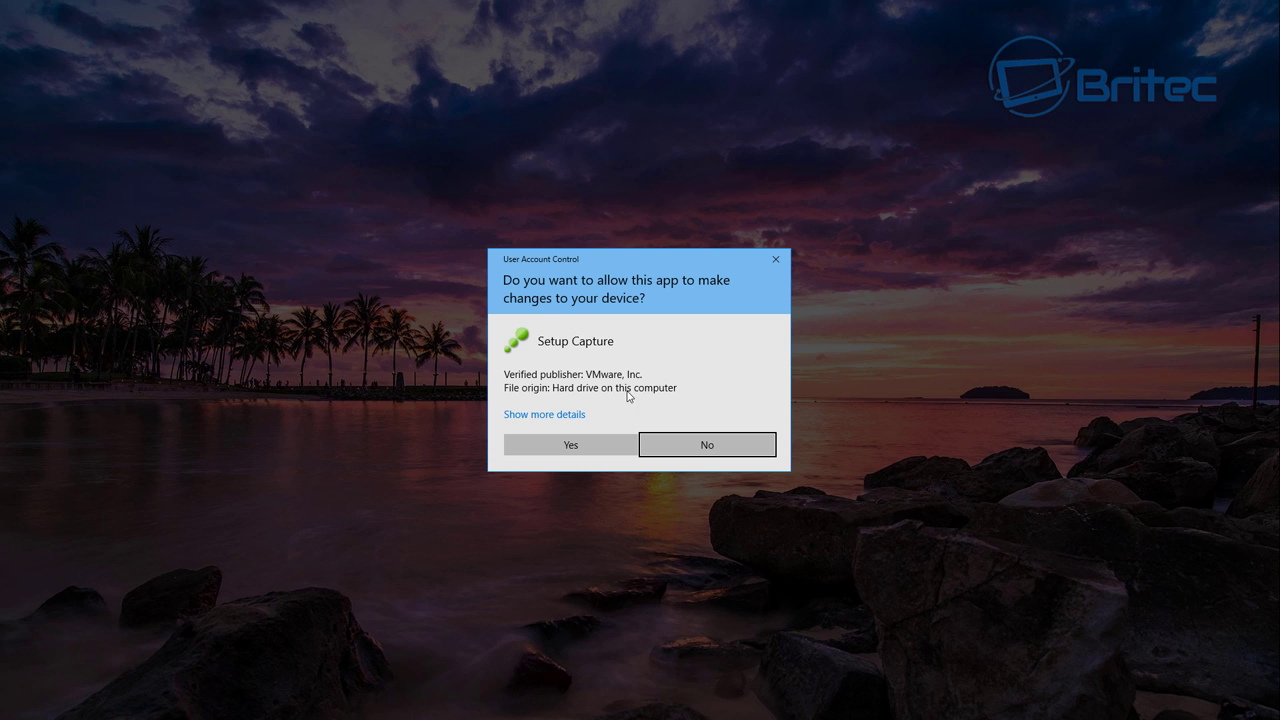
click(573, 436)
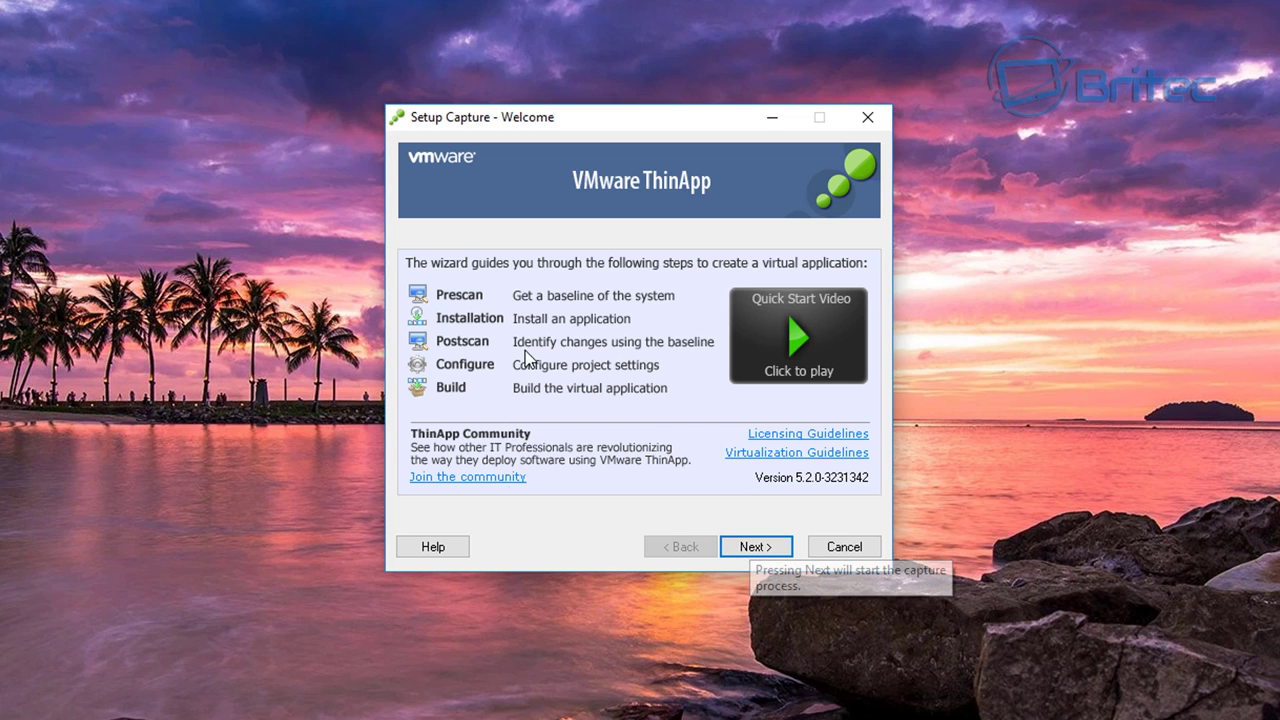
click(754, 545)
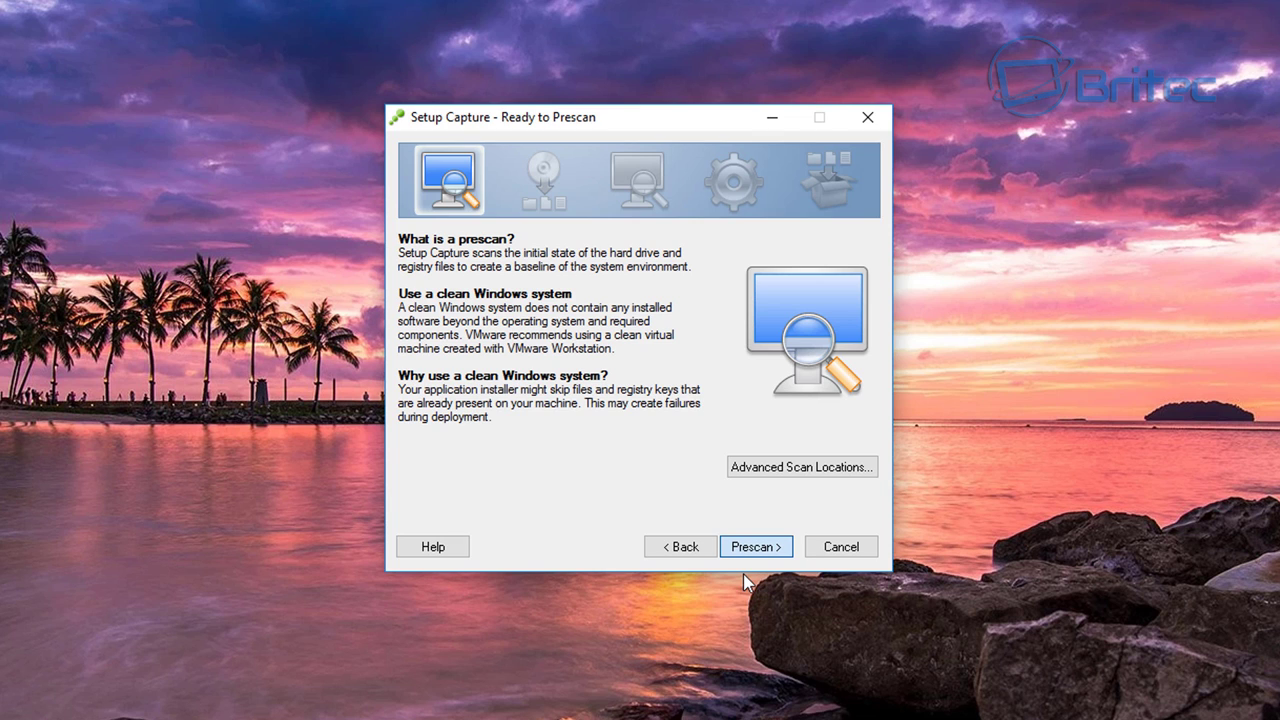
click(752, 548)
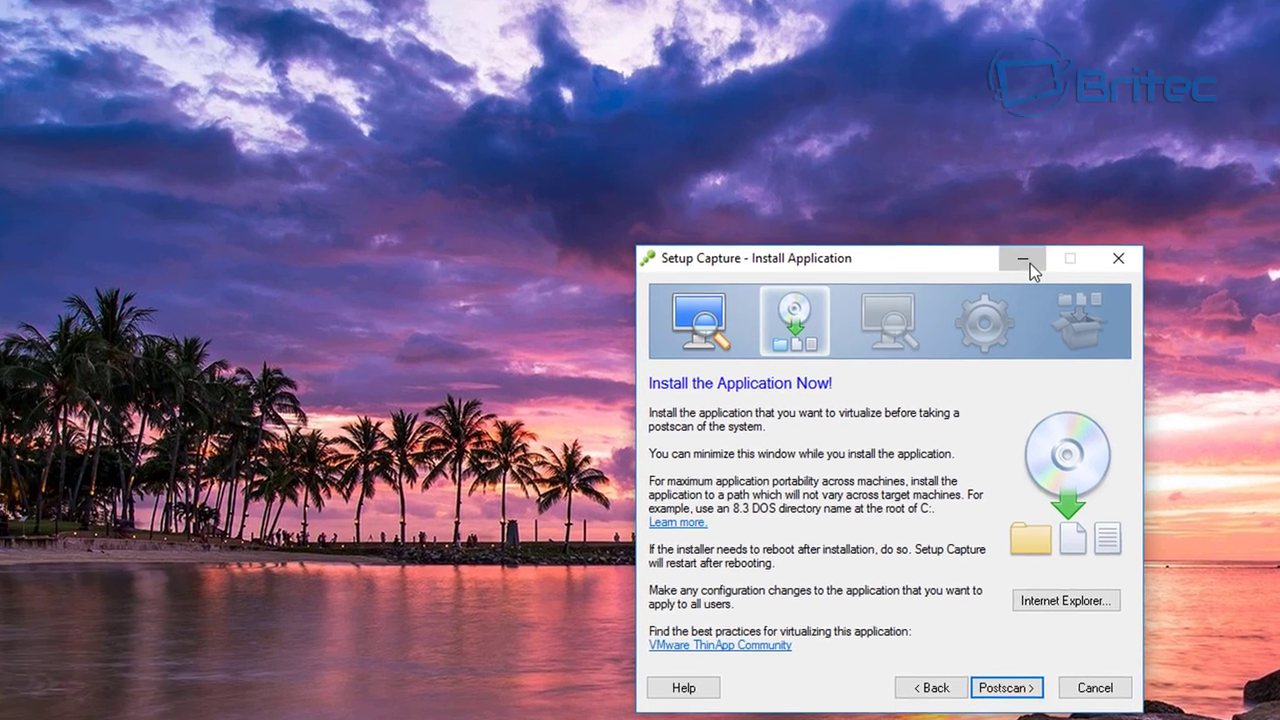
Step: Minimize the capture wizard and launch gdbsimsetup from the GetDataBack Simple Data Recovery folder on the desktop
click(1029, 262)
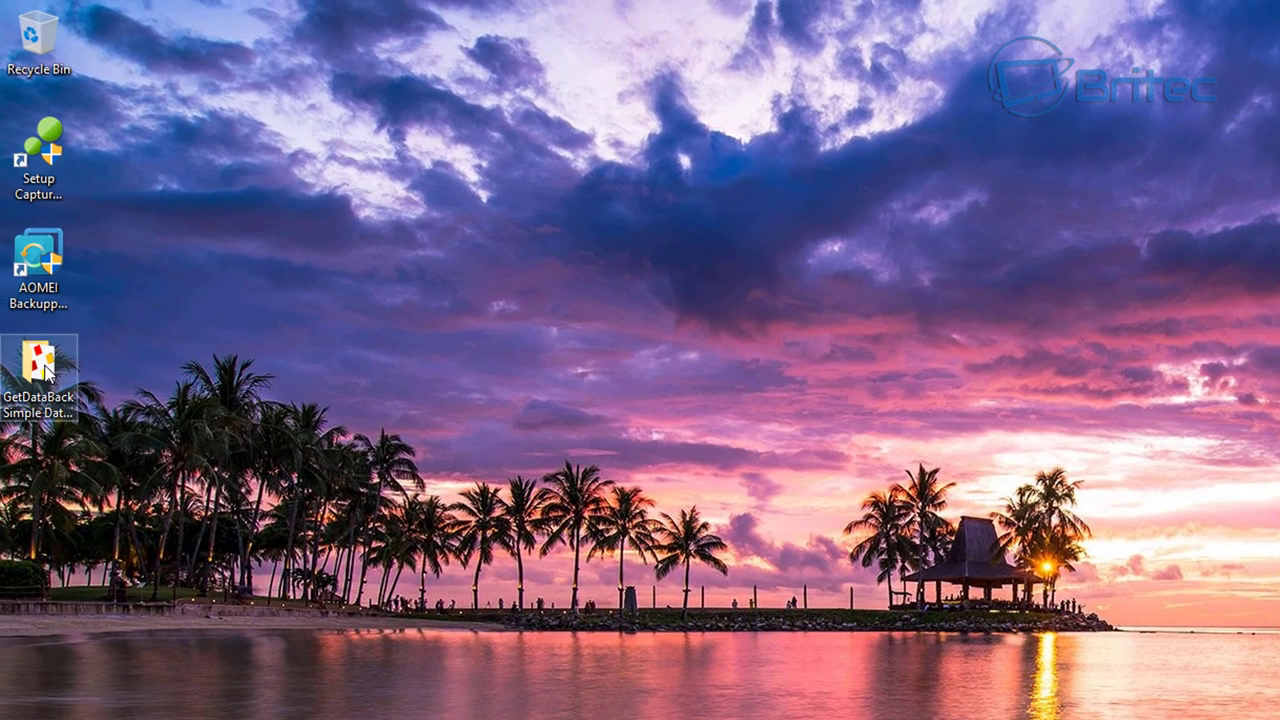
double_click(40, 368)
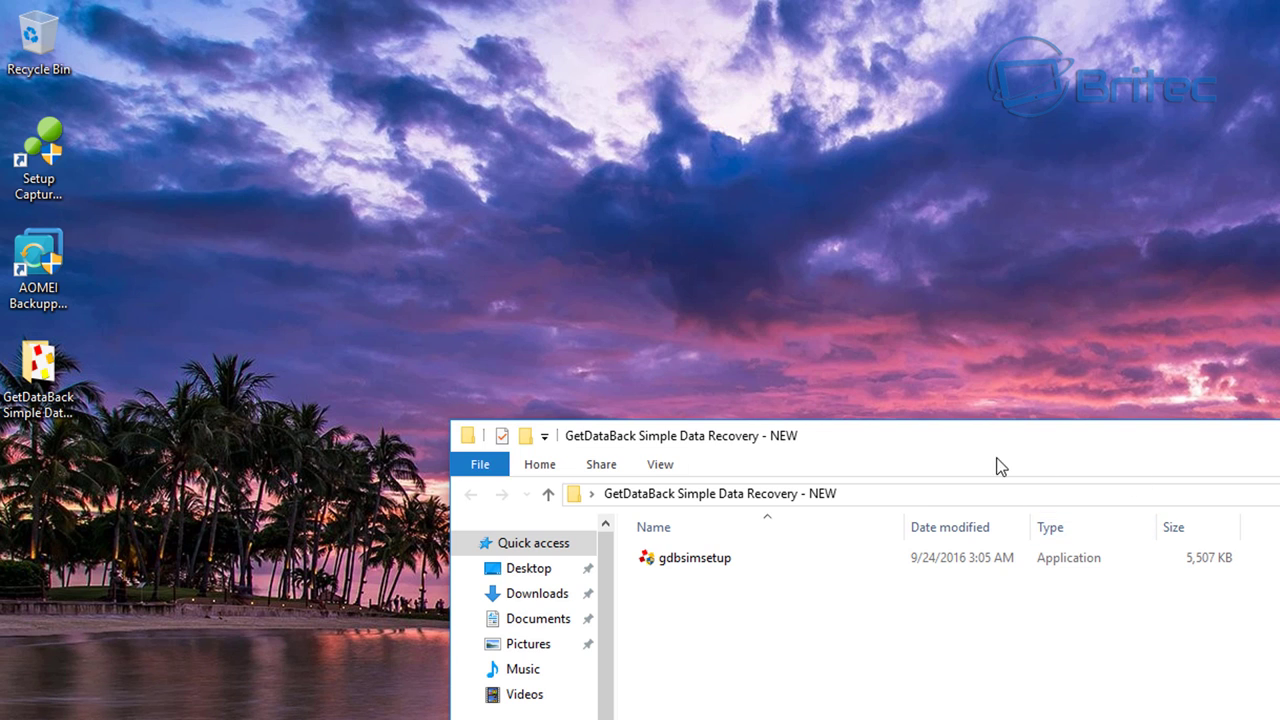
drag(949, 450, 561, 51)
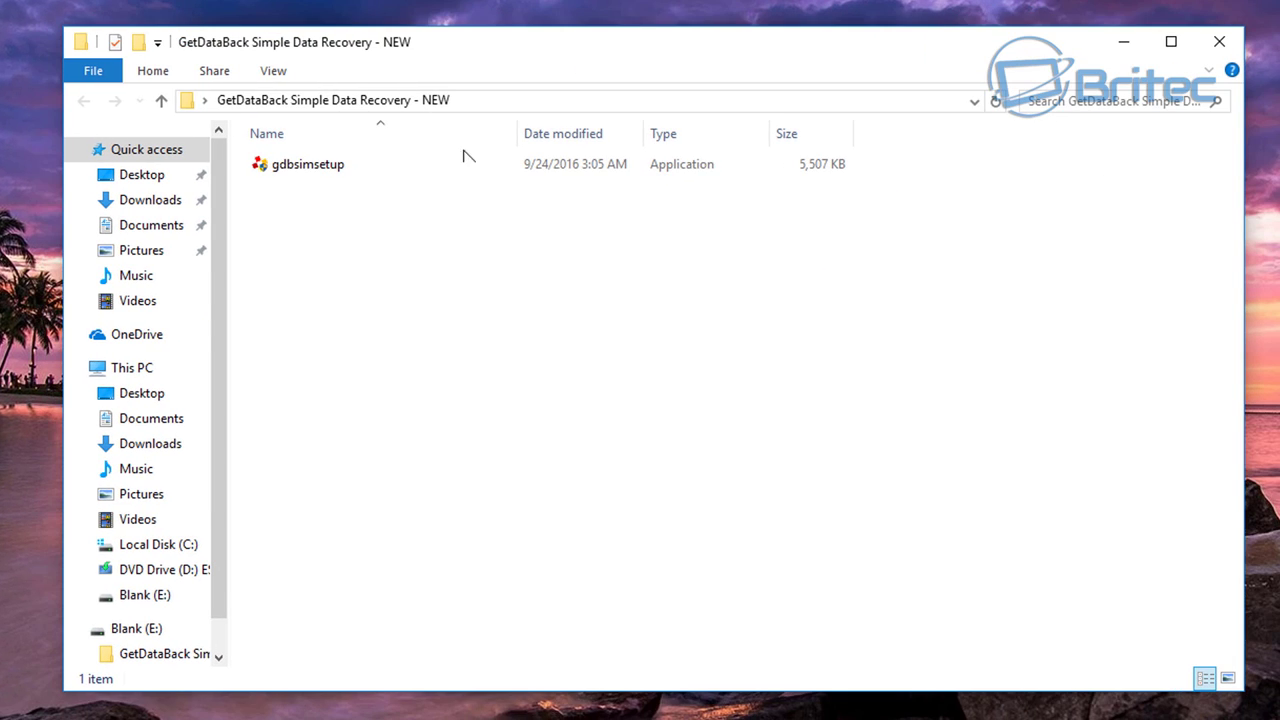
double_click(300, 167)
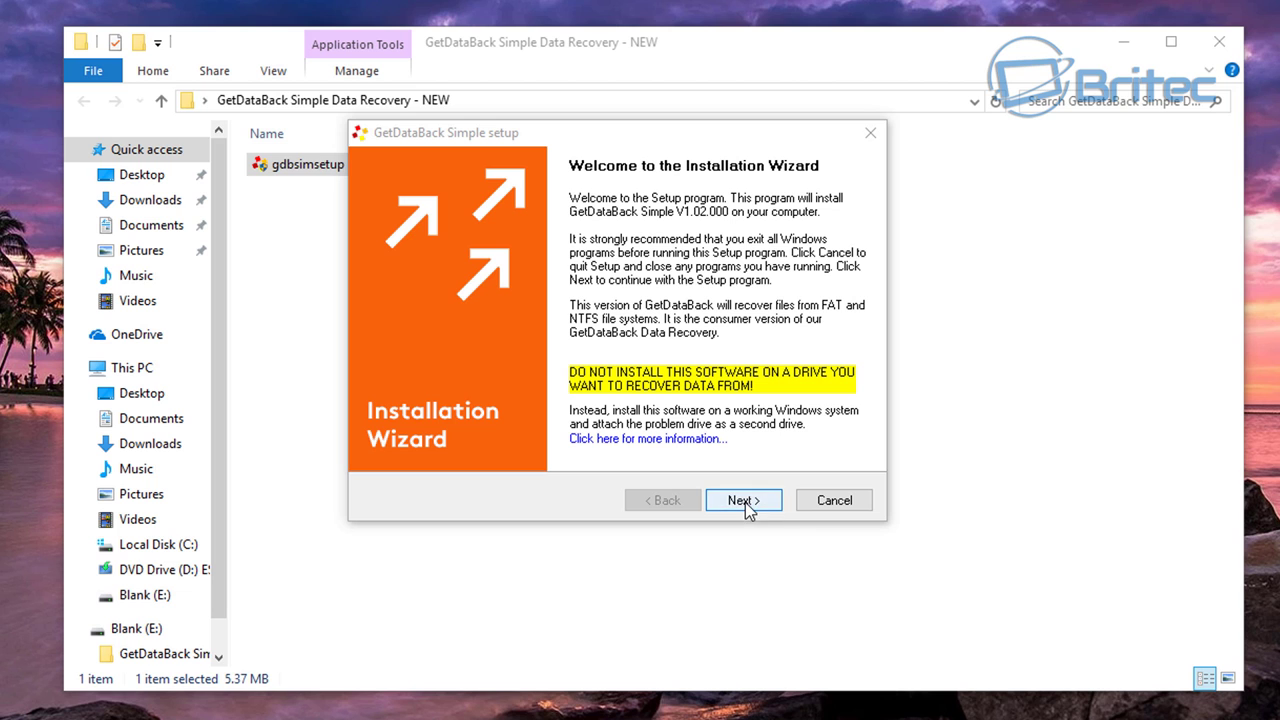
click(1122, 43)
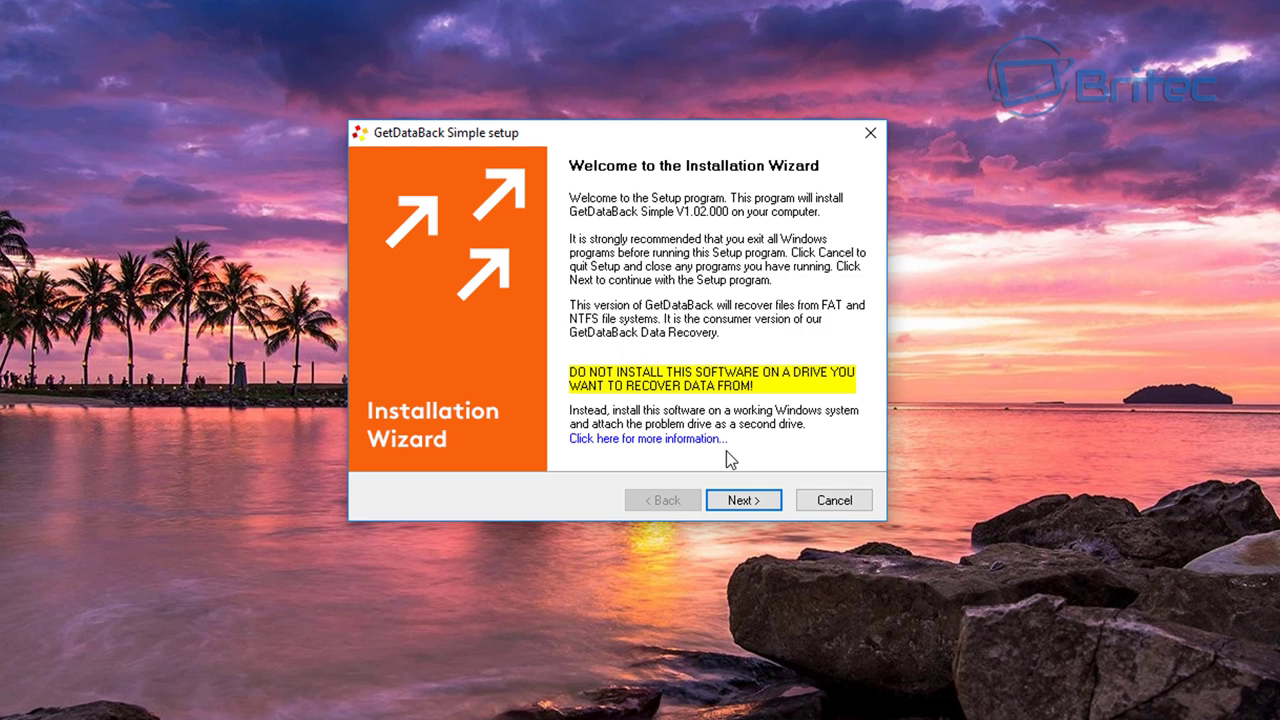
Step: Install GetDataBack Simple, accepting the license agreement and keeping the default destination folder and program group
click(742, 501)
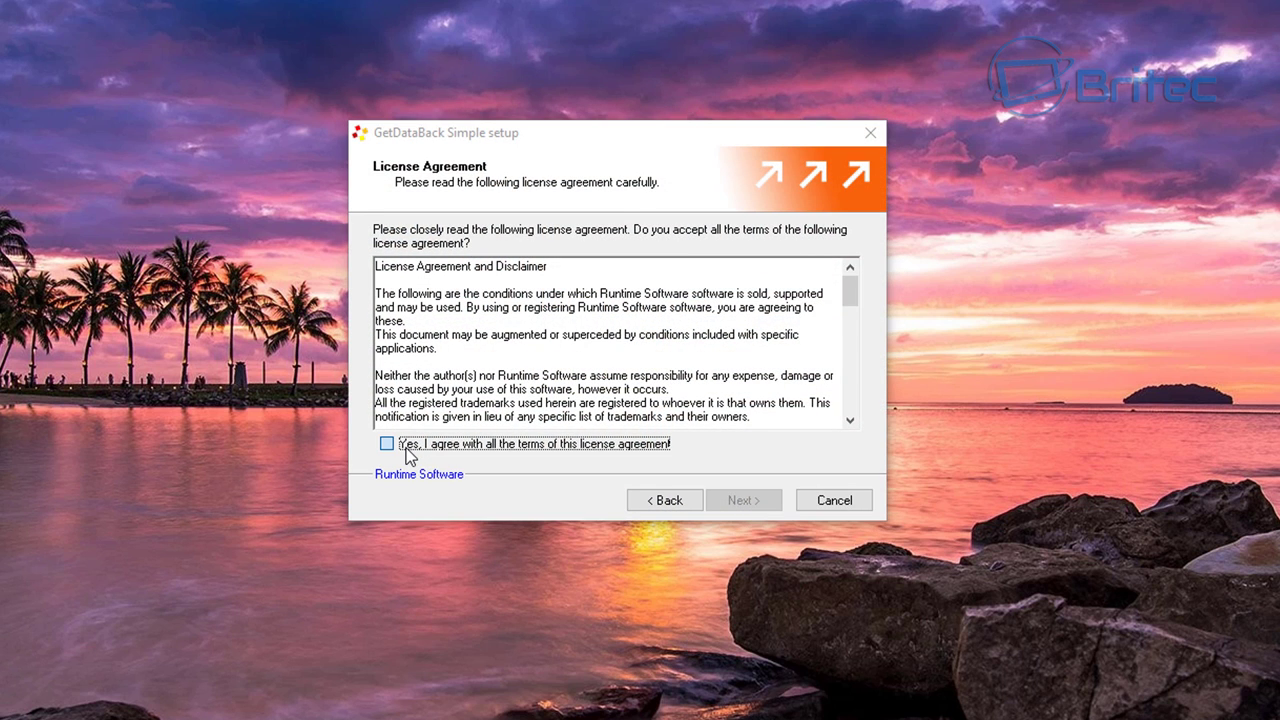
click(410, 452)
click(741, 504)
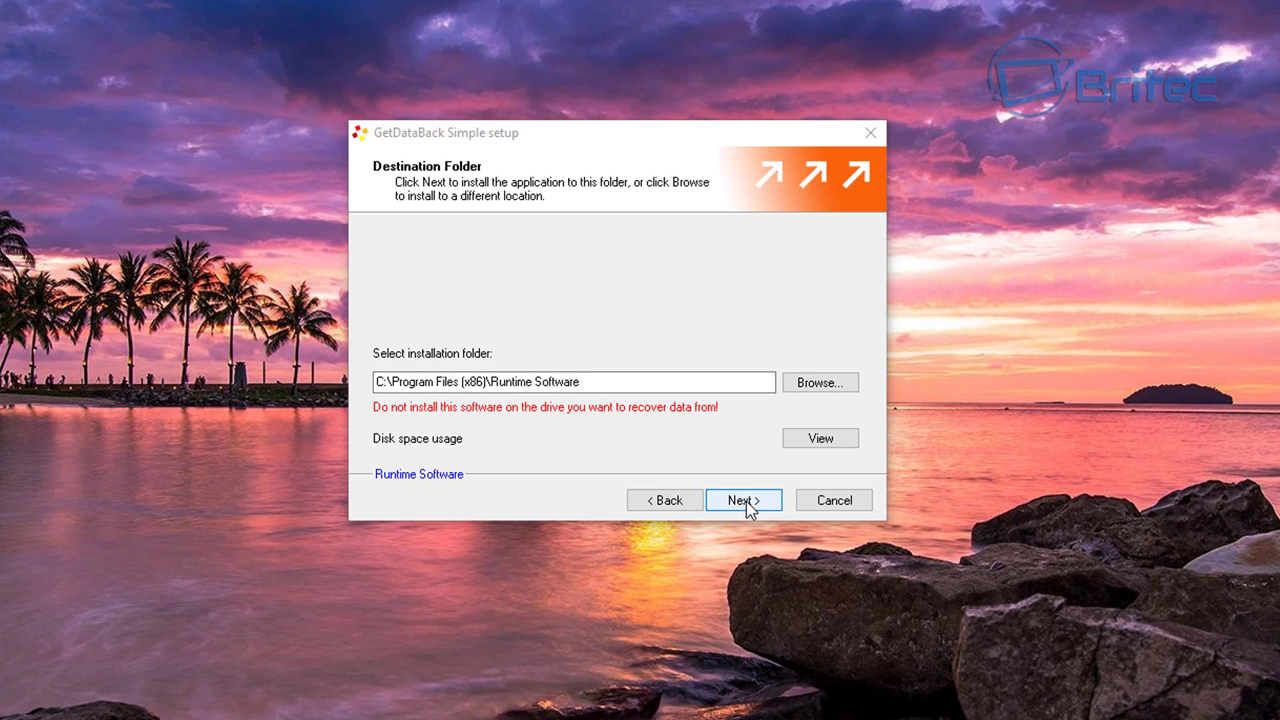
click(745, 500)
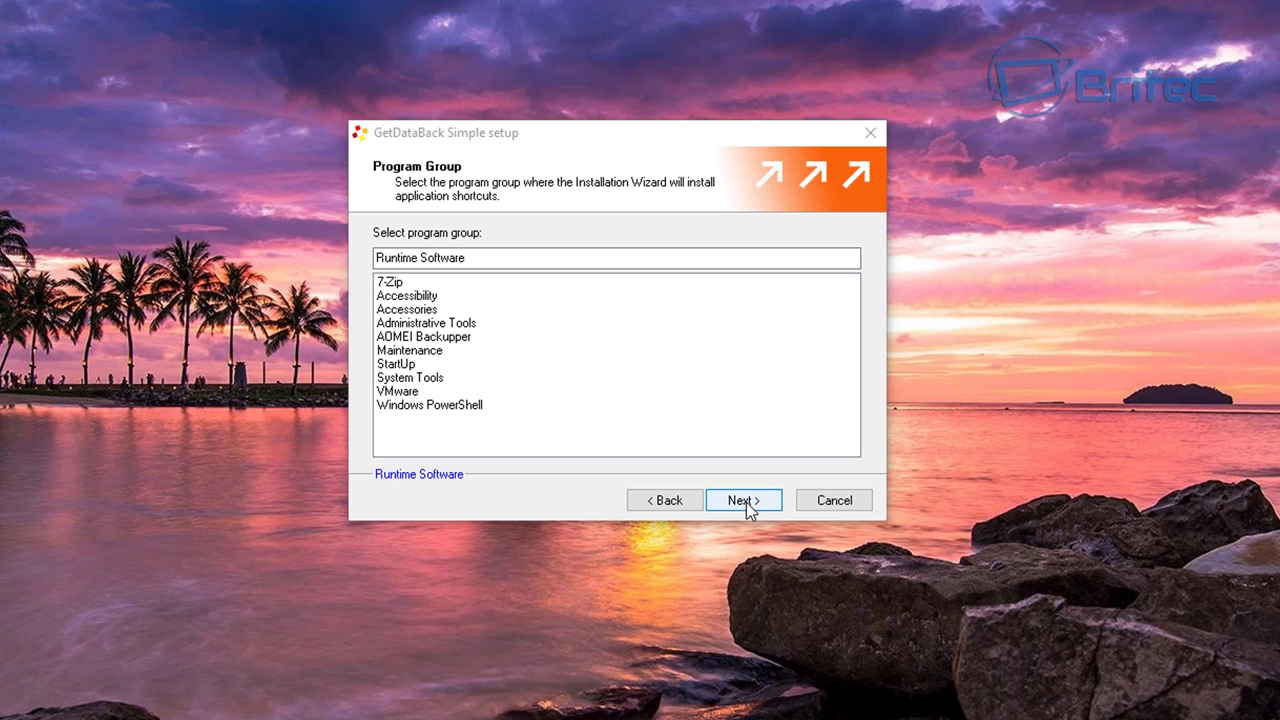
click(746, 502)
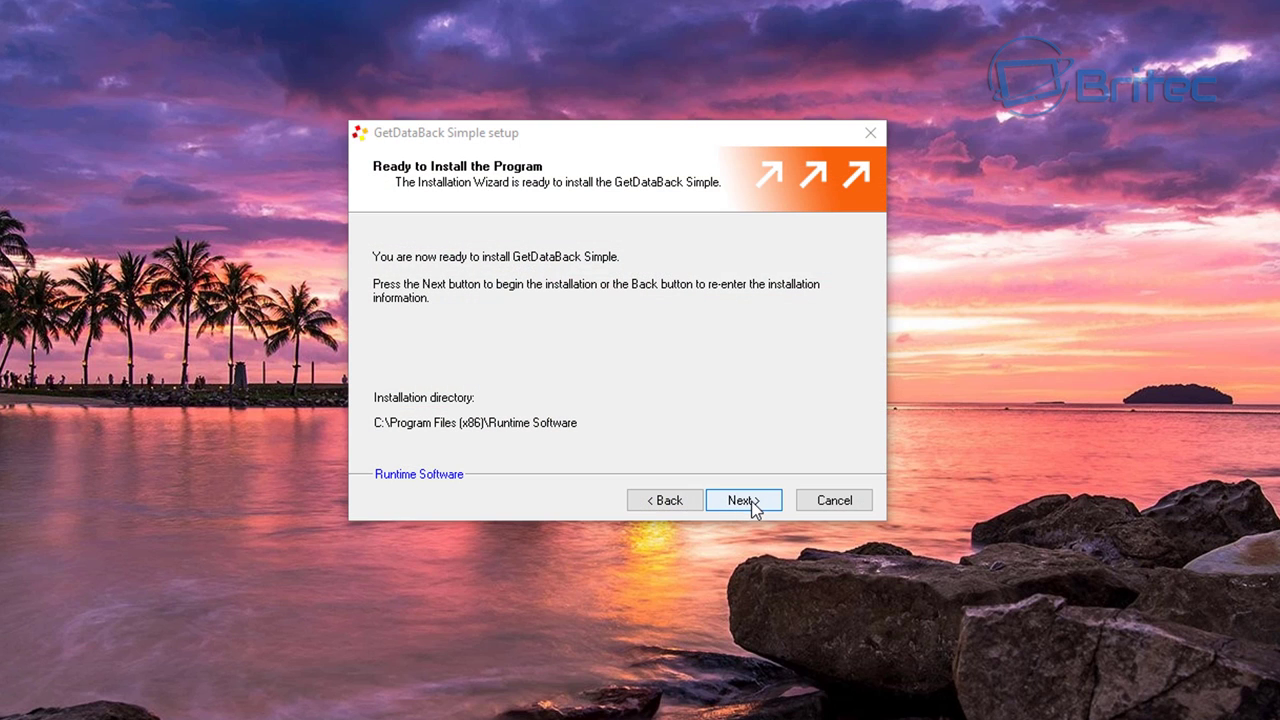
click(745, 500)
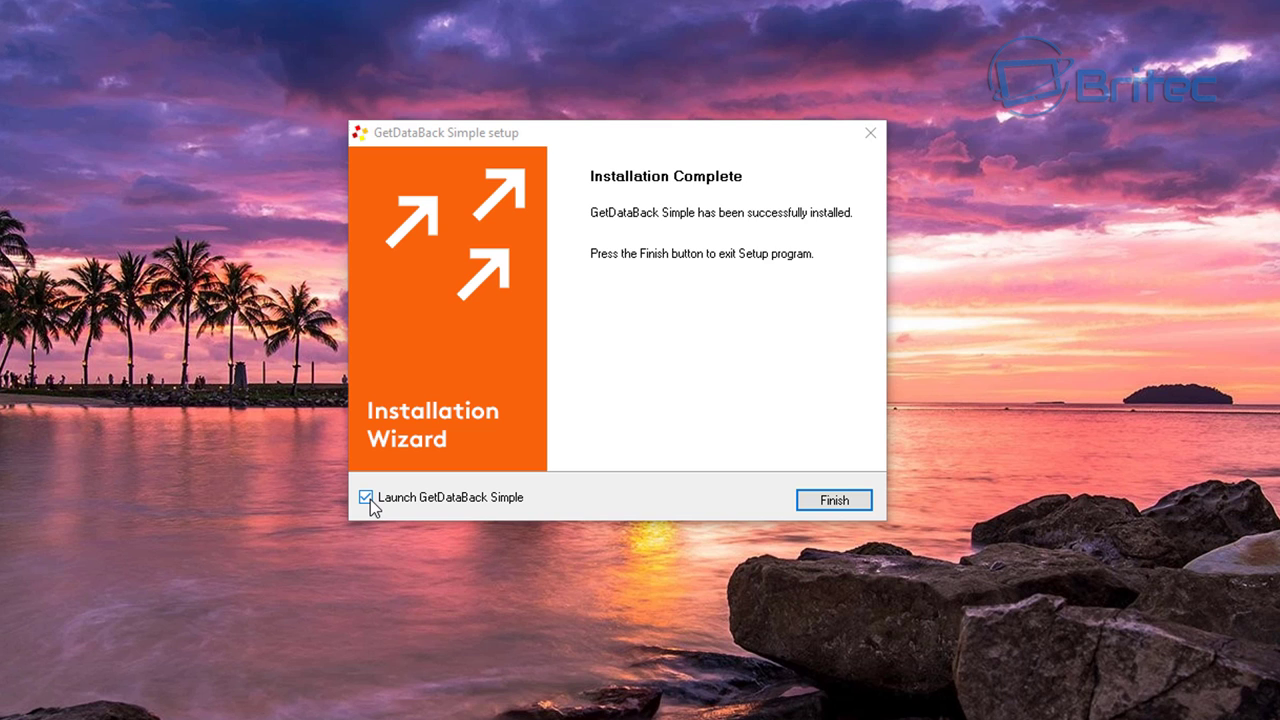
click(851, 506)
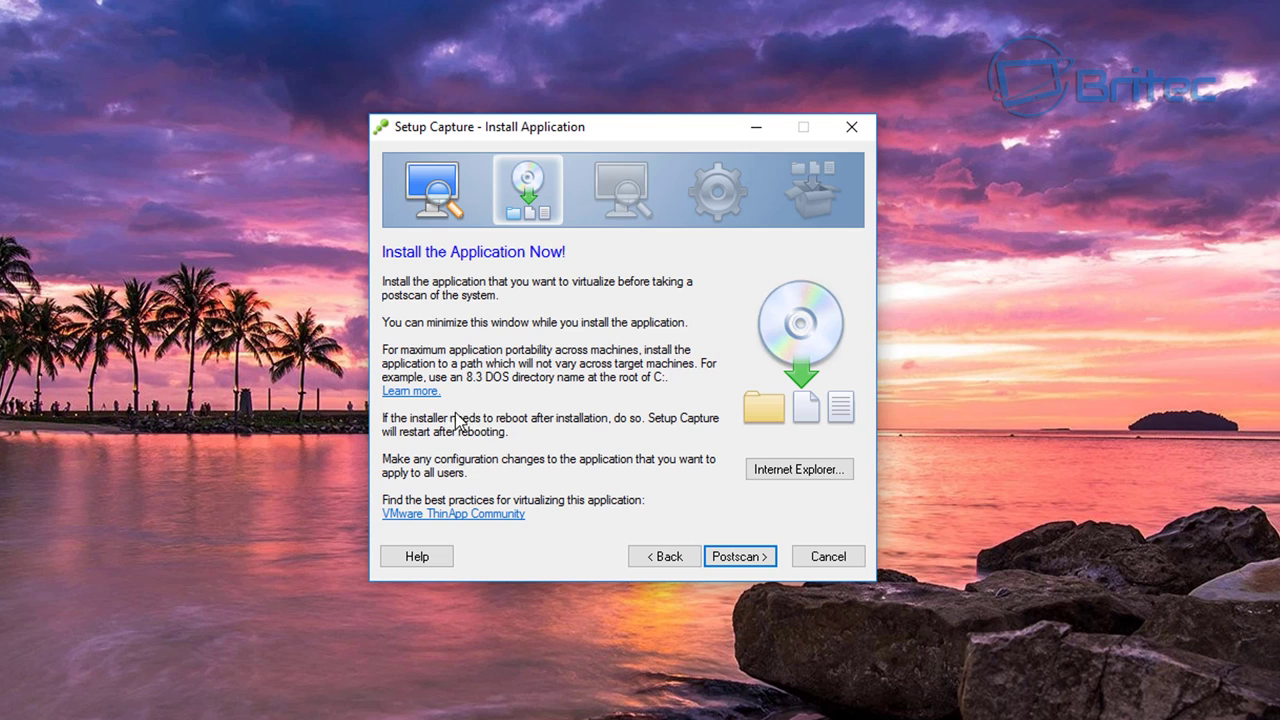
Step: Run the postscan in Setup Capture and accept GetDataBack Simple.exe as the only entry point
click(740, 557)
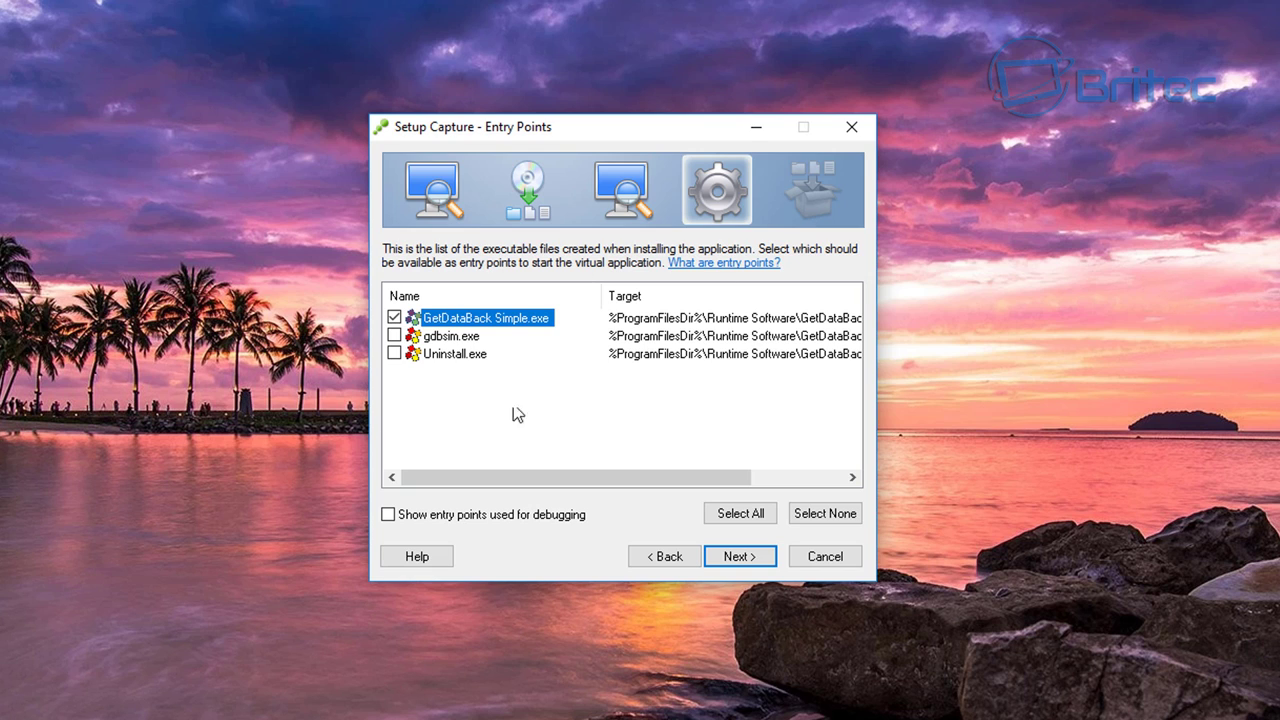
click(389, 364)
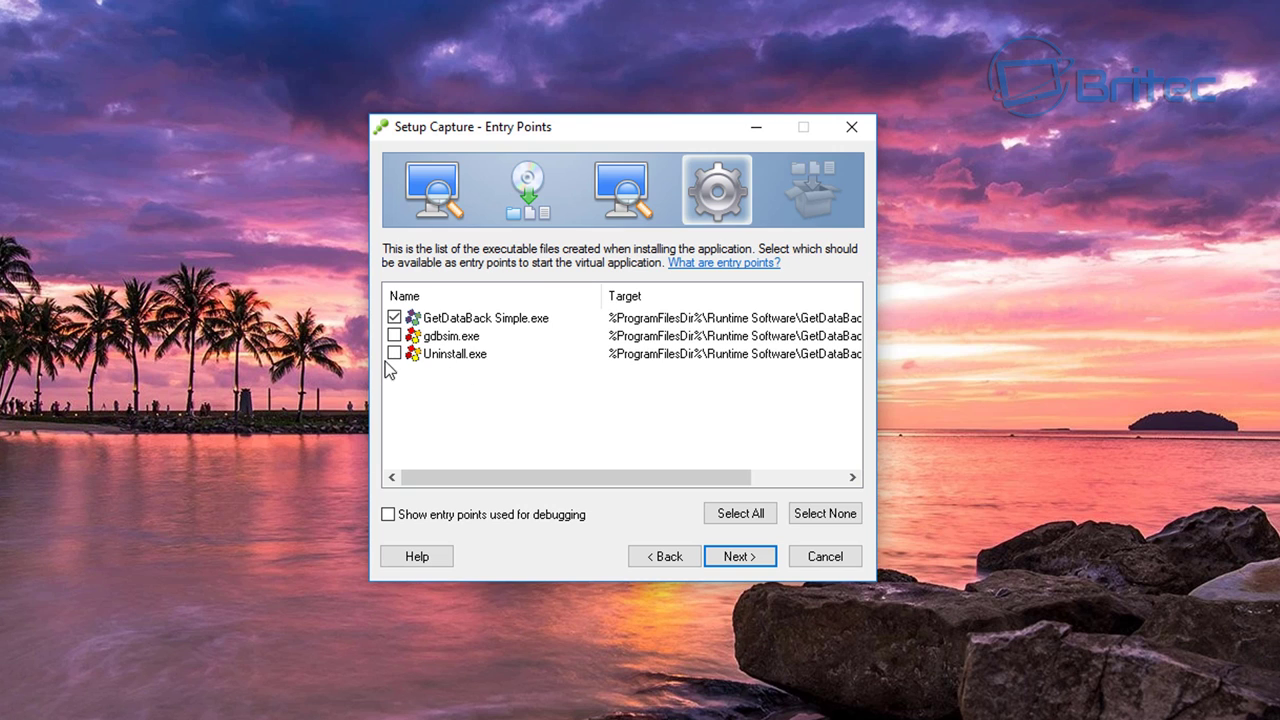
click(592, 404)
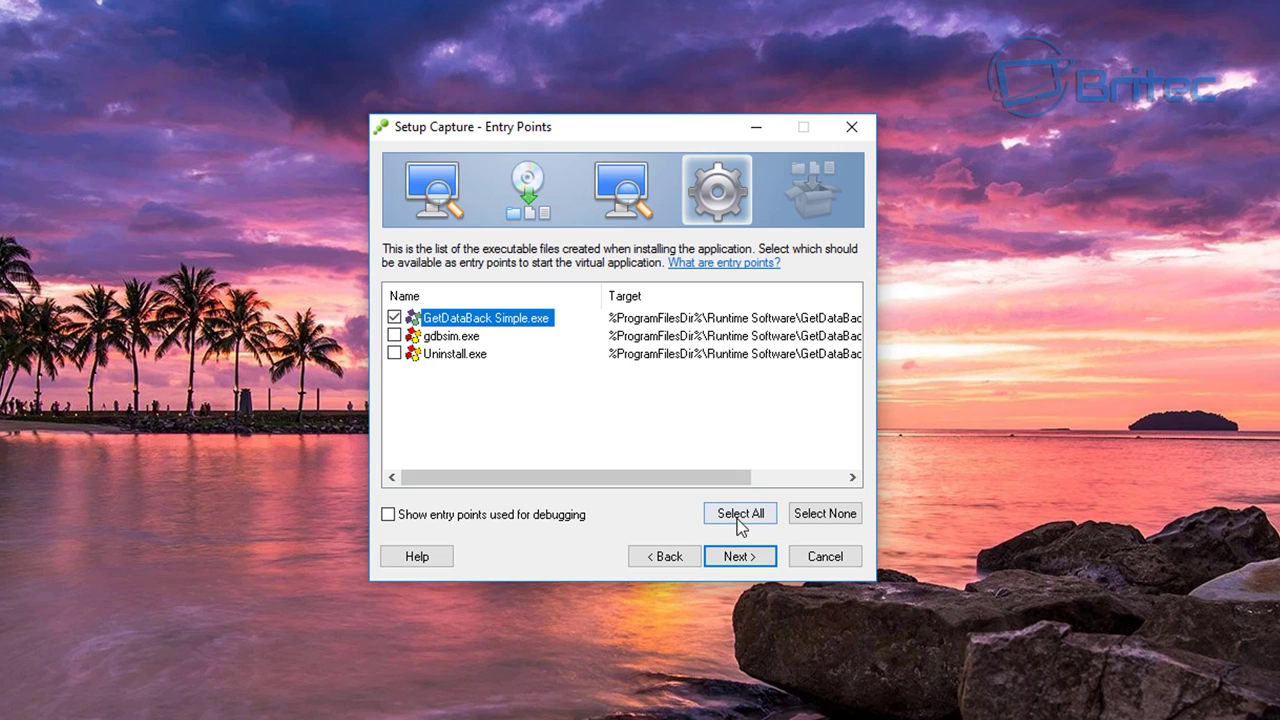
click(738, 563)
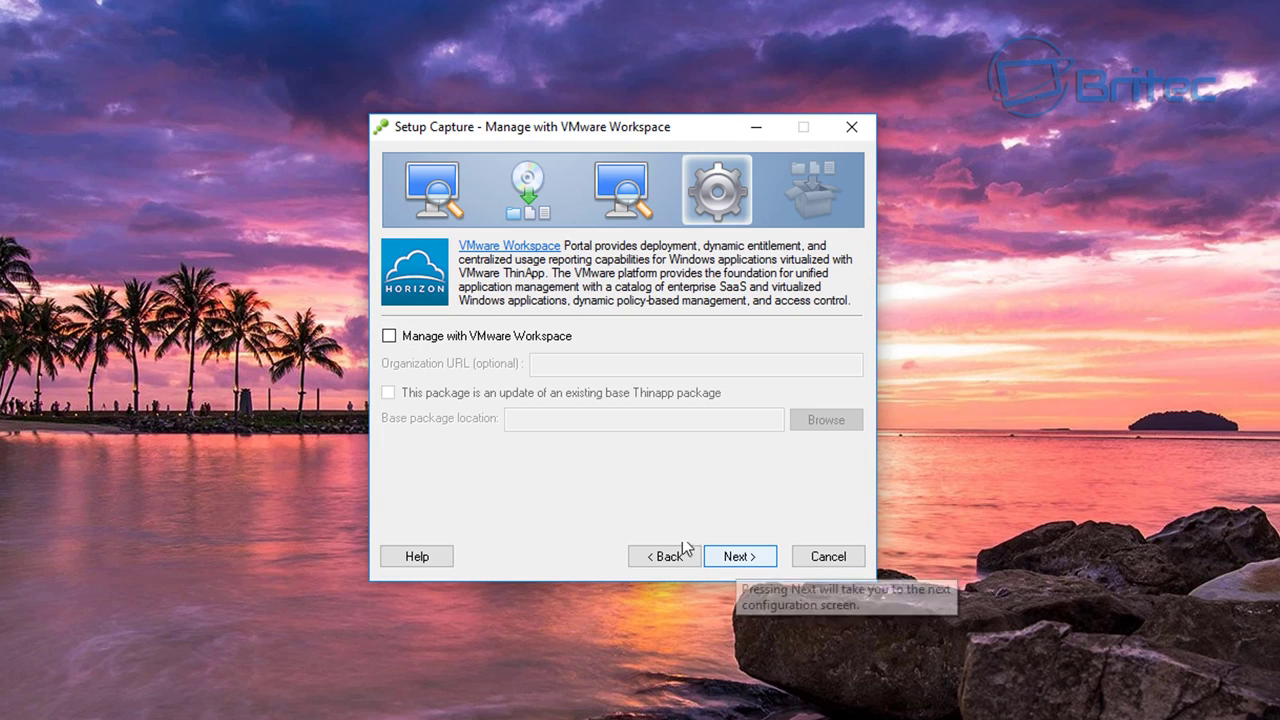
Step: Leave VMware Workspace management off, and keep Everyone as the authorized group with Merged isolation mode
click(735, 557)
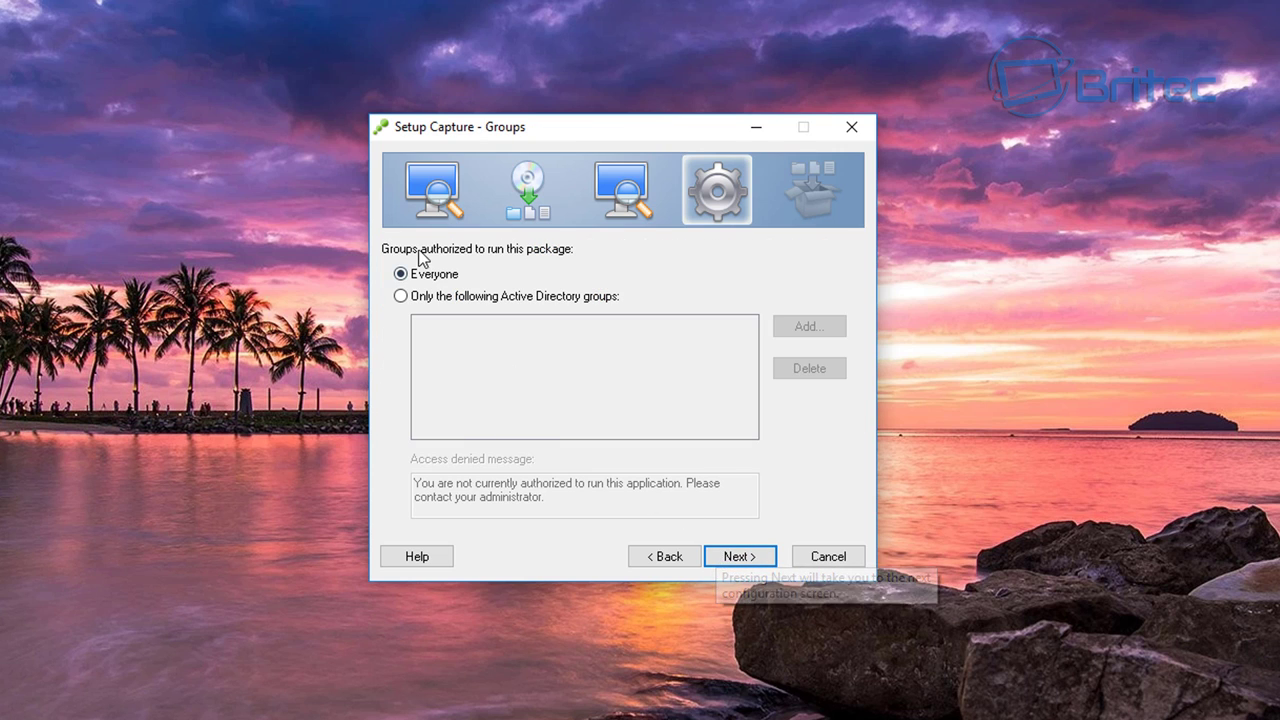
click(743, 568)
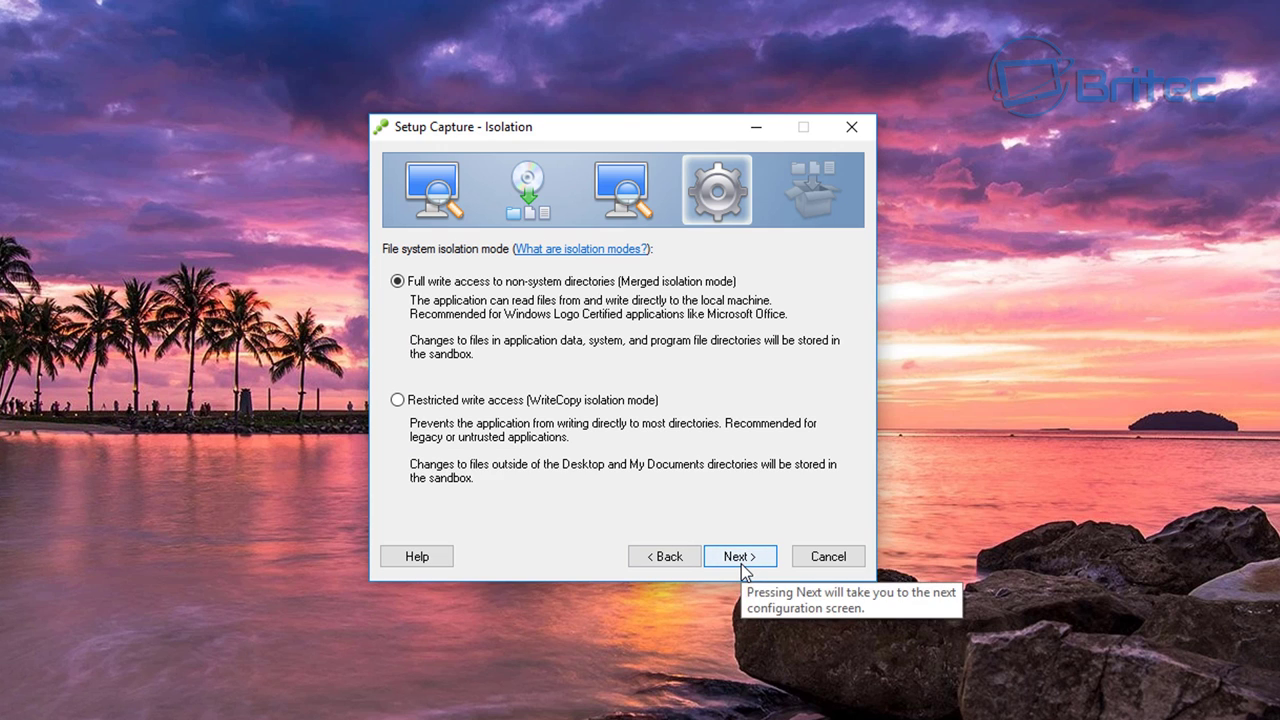
click(735, 568)
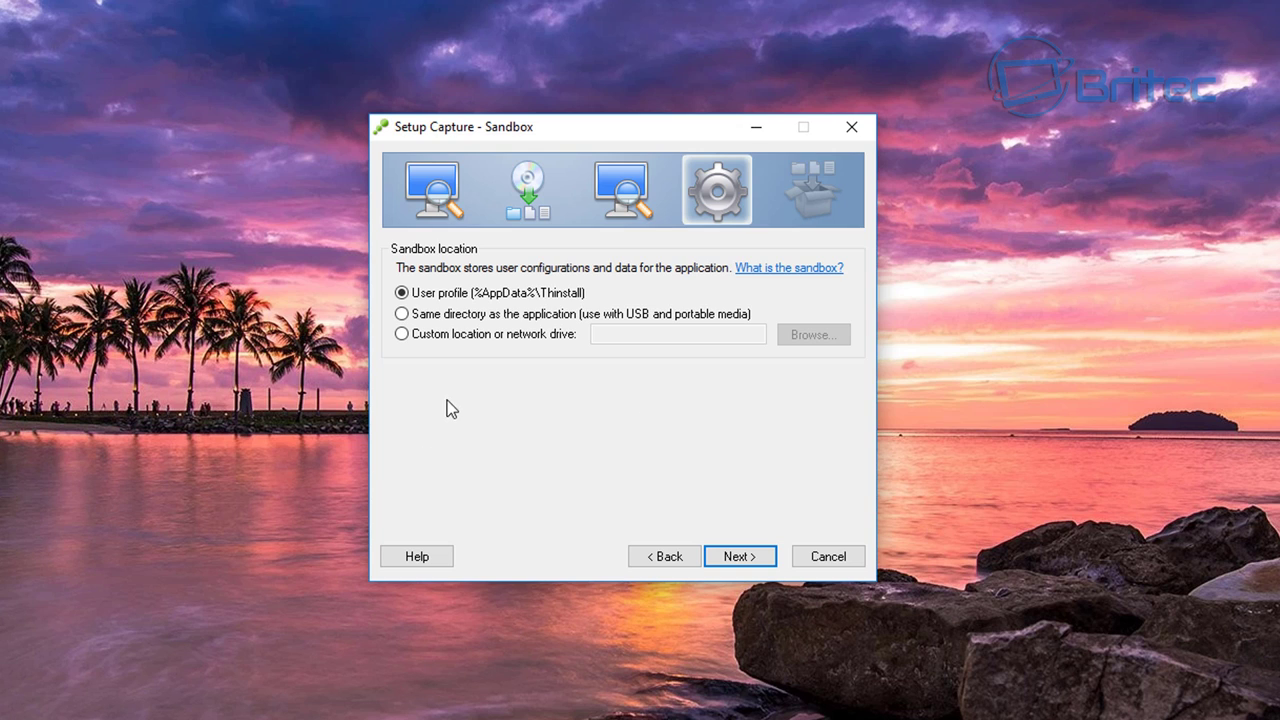
Step: Set the sandbox location to the same directory as the application and decline sending any information to VMware
click(405, 315)
click(737, 562)
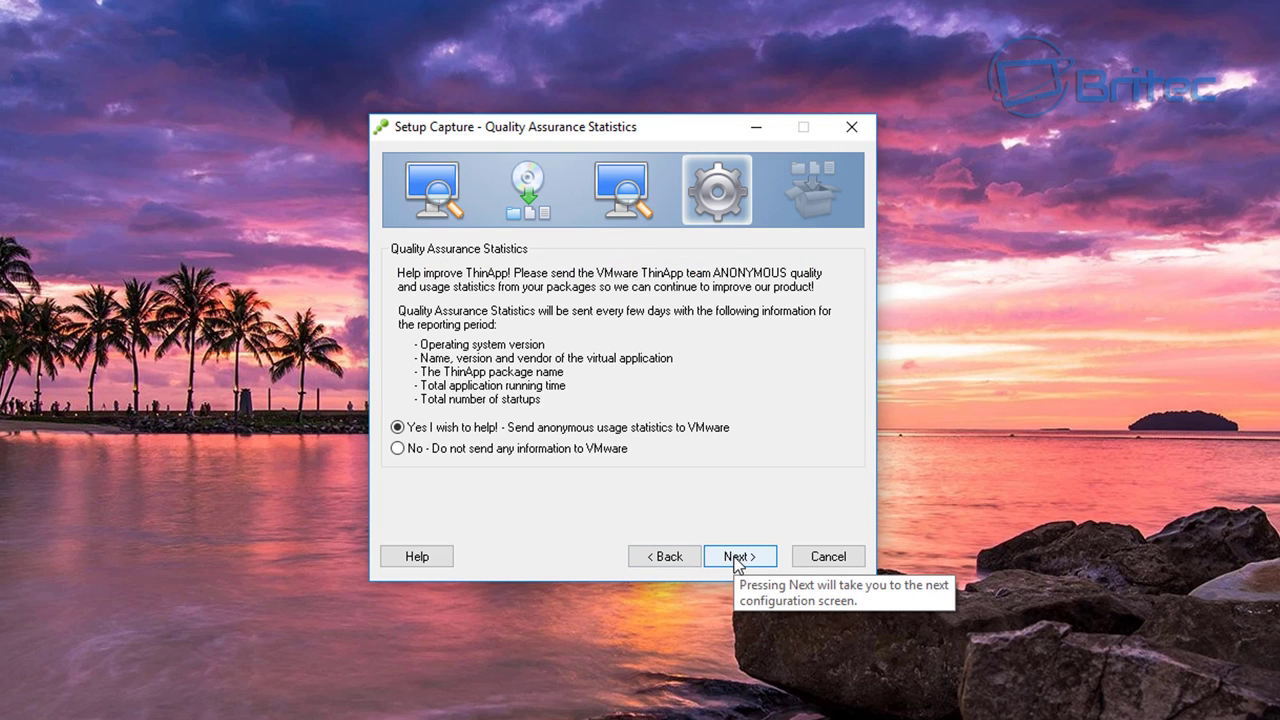
click(427, 452)
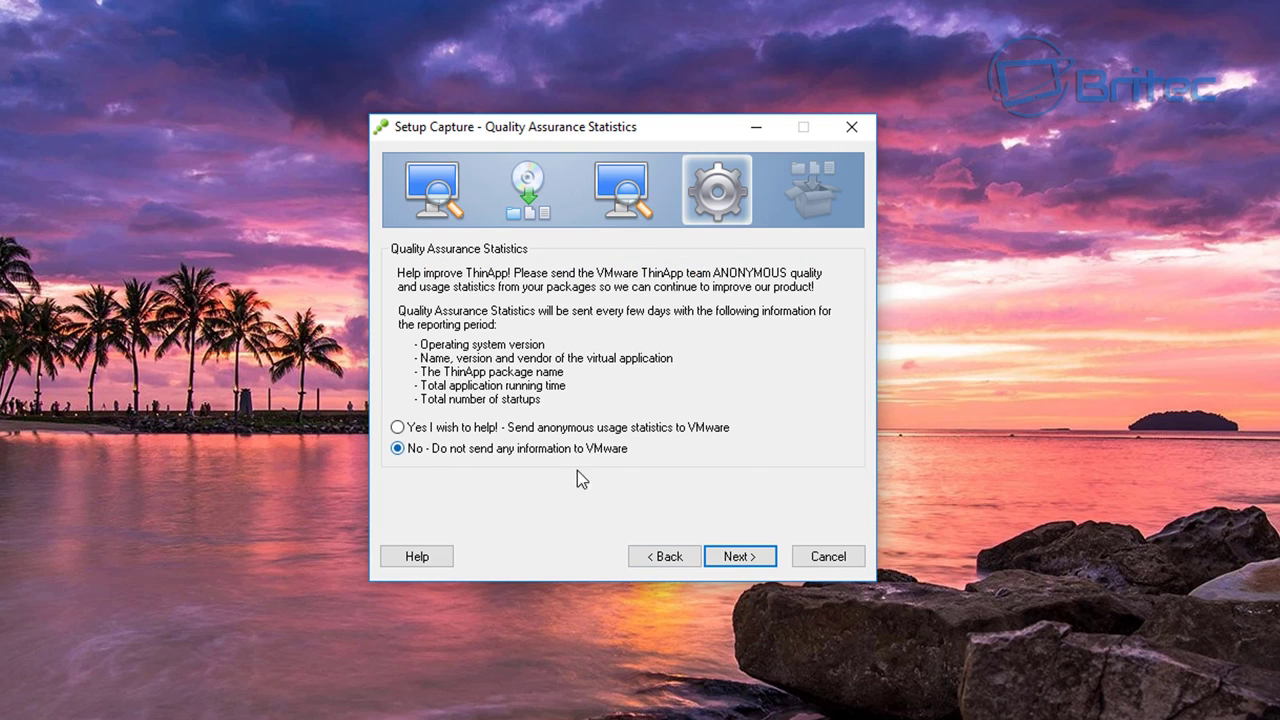
click(748, 563)
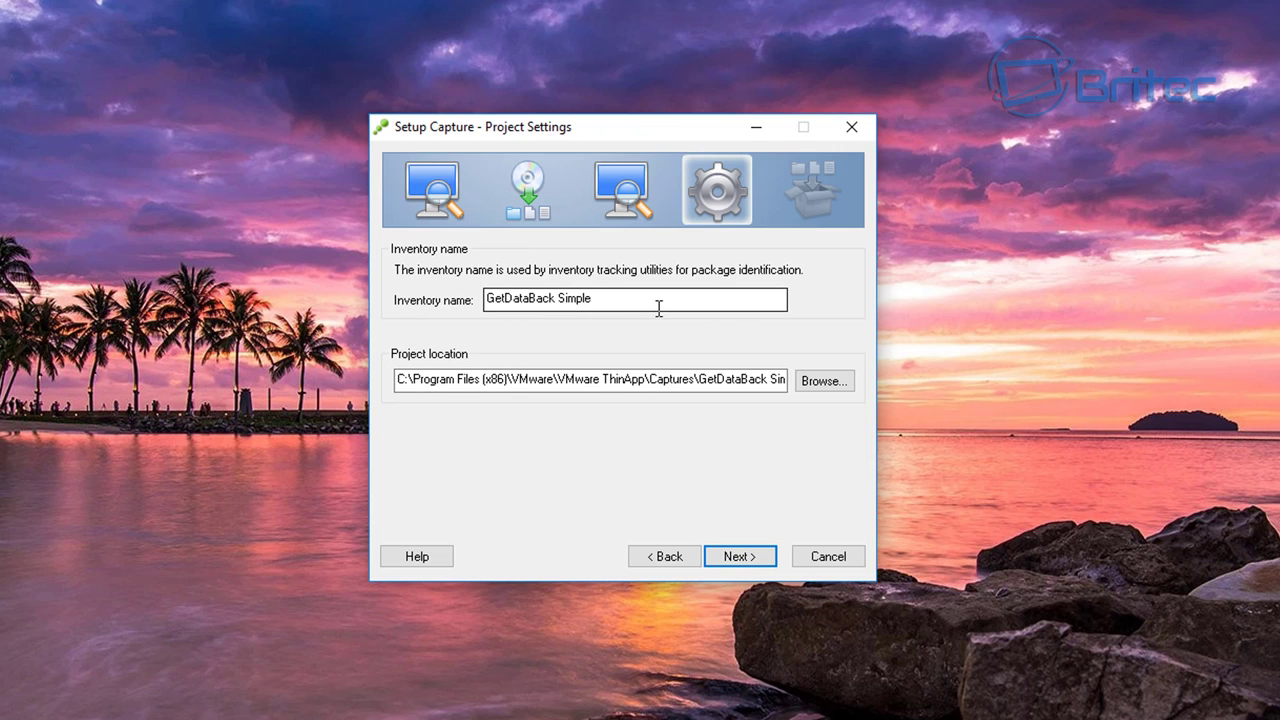
Step: Accept the inventory name GetDataBack Simple and its project location, and save the project with virtual package compression enabled
click(735, 558)
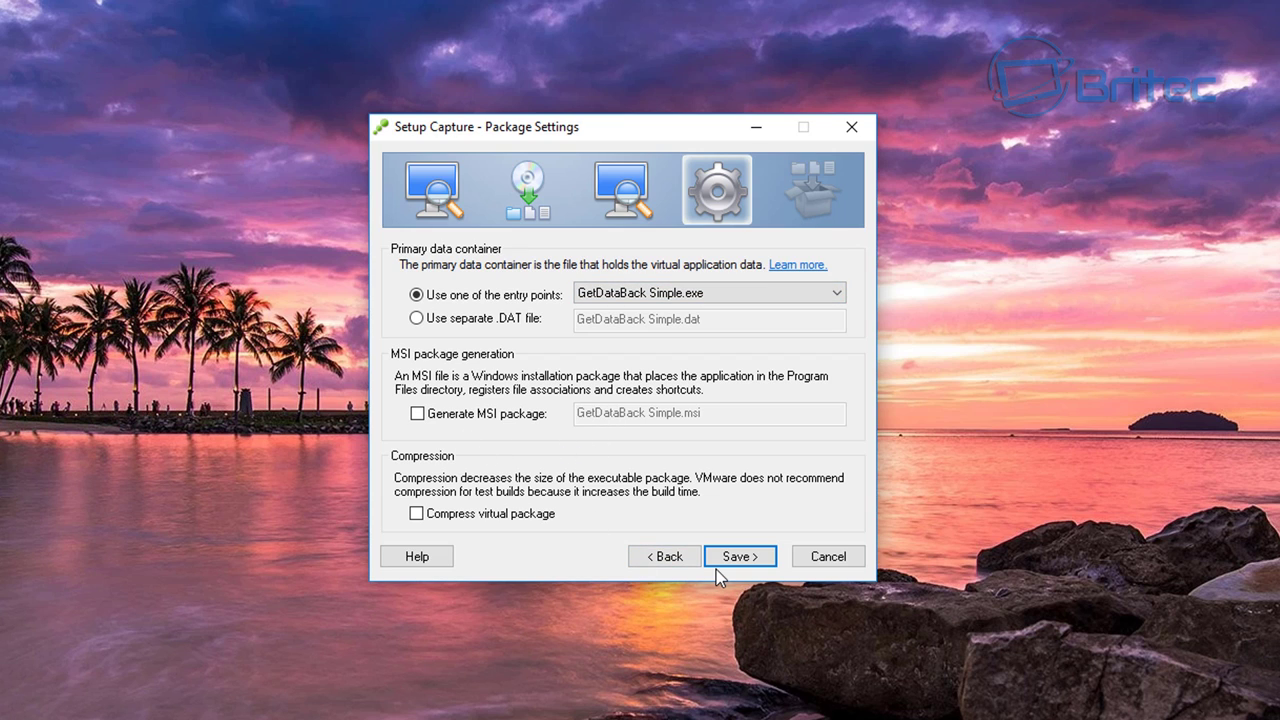
click(445, 514)
click(770, 555)
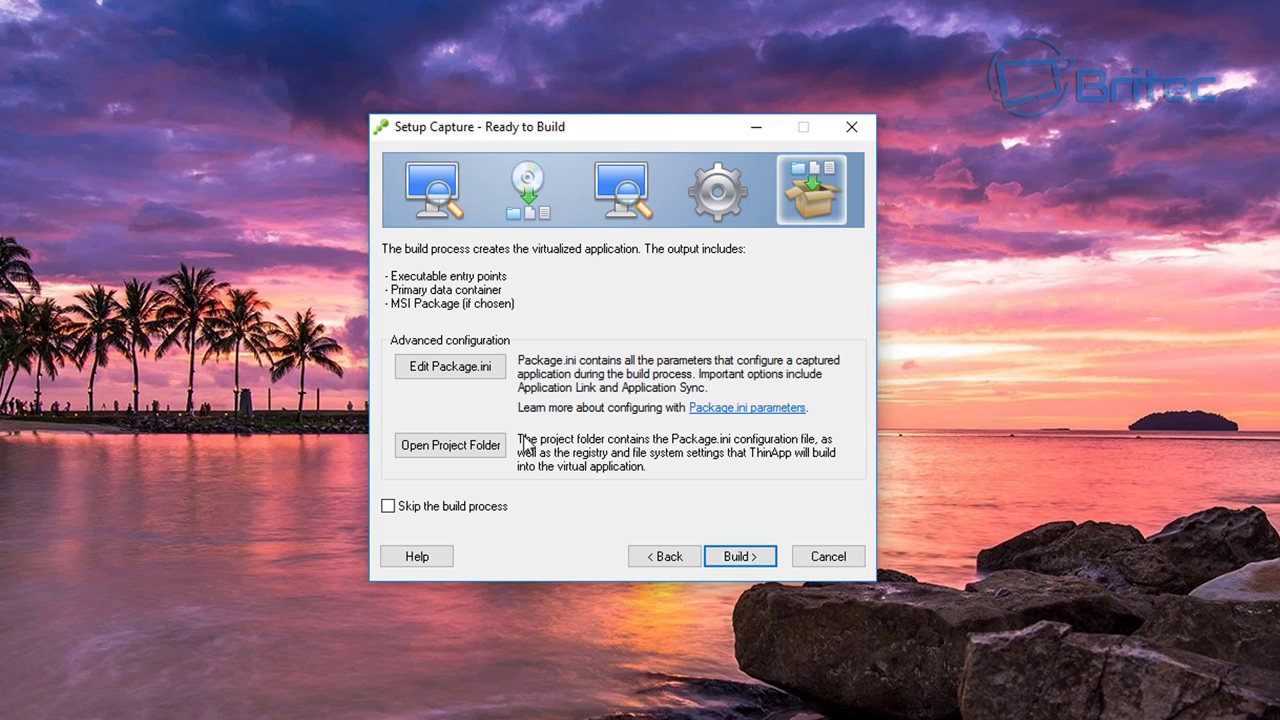
Step: Check the project folder's contents, then build the virtual application and finish the wizard with its executable folder opened
click(454, 447)
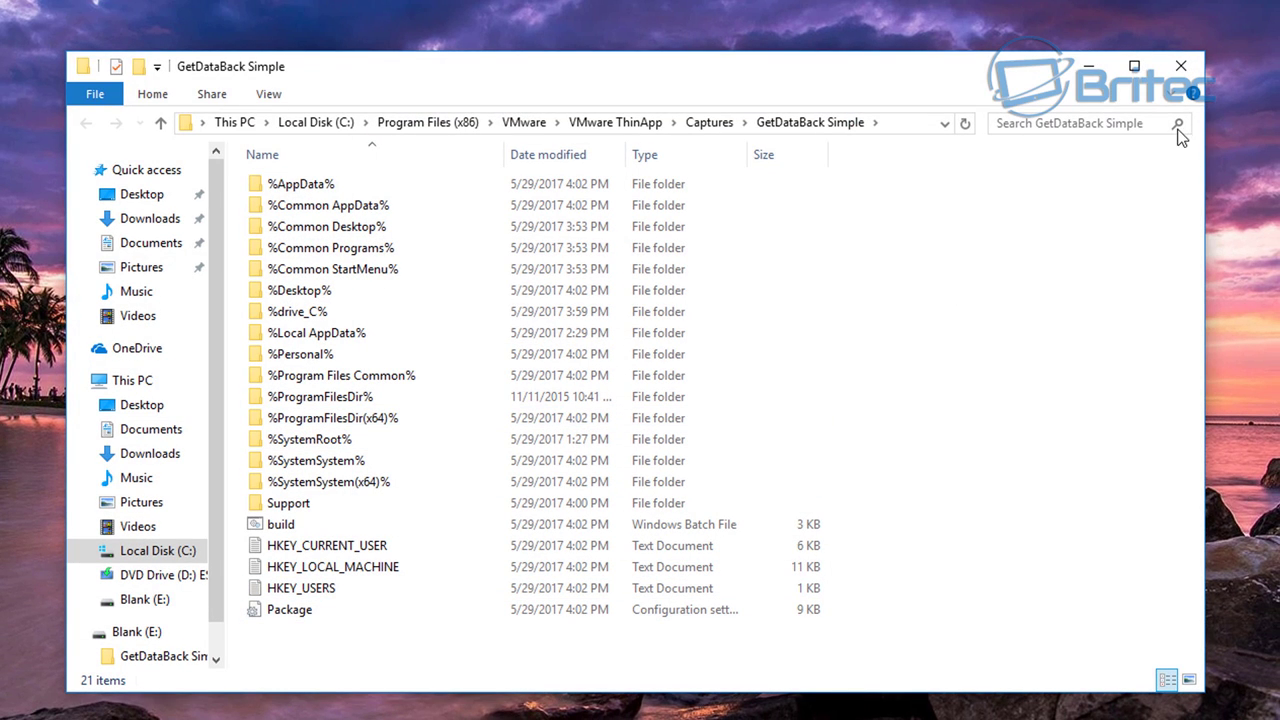
click(1180, 68)
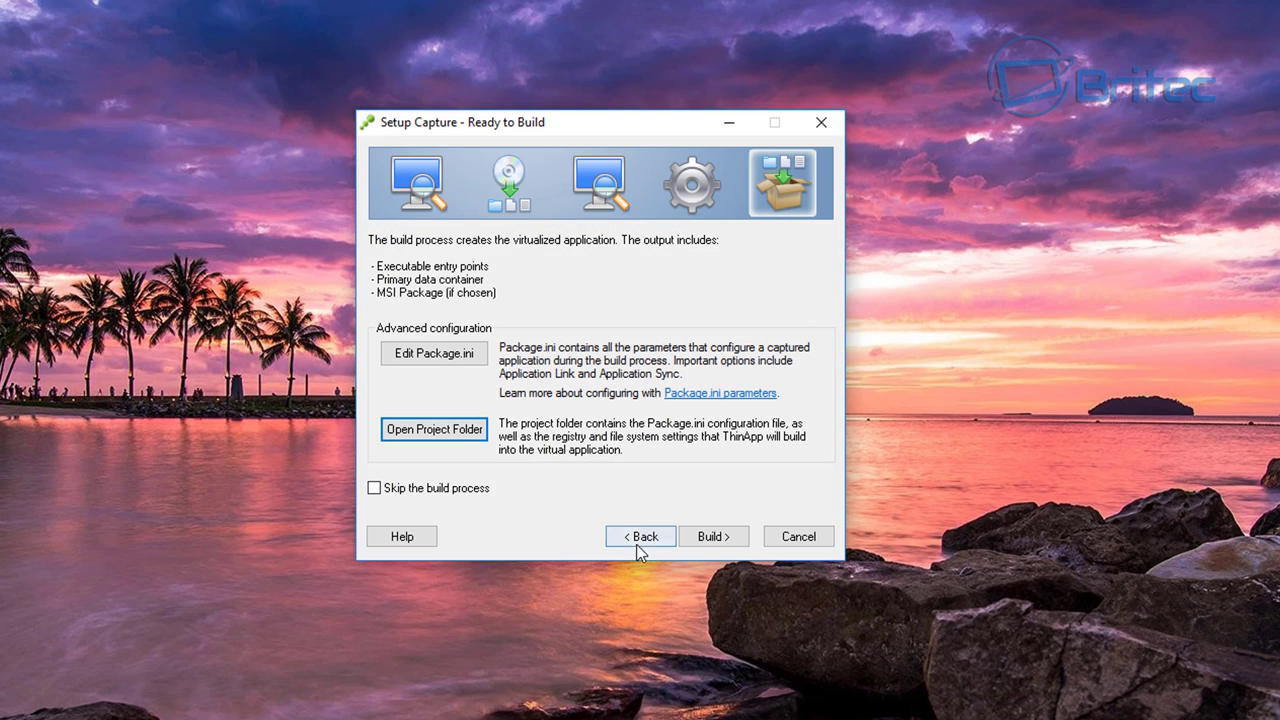
click(711, 540)
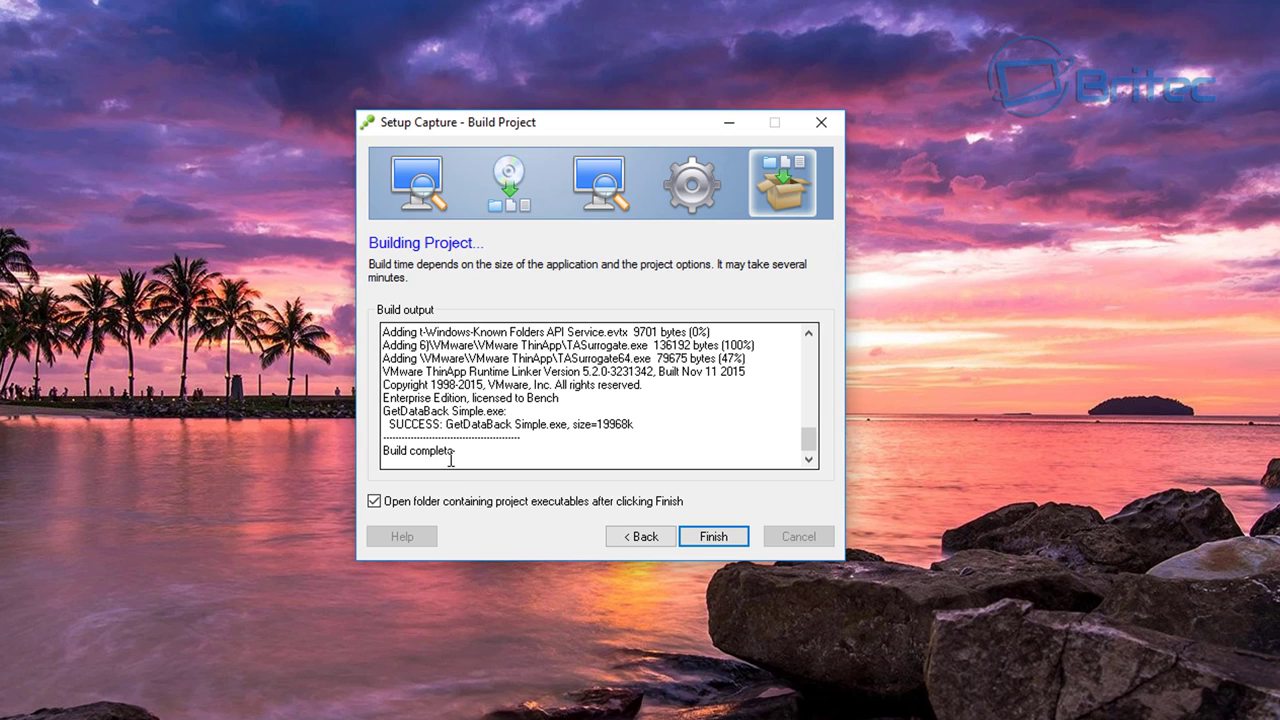
click(712, 540)
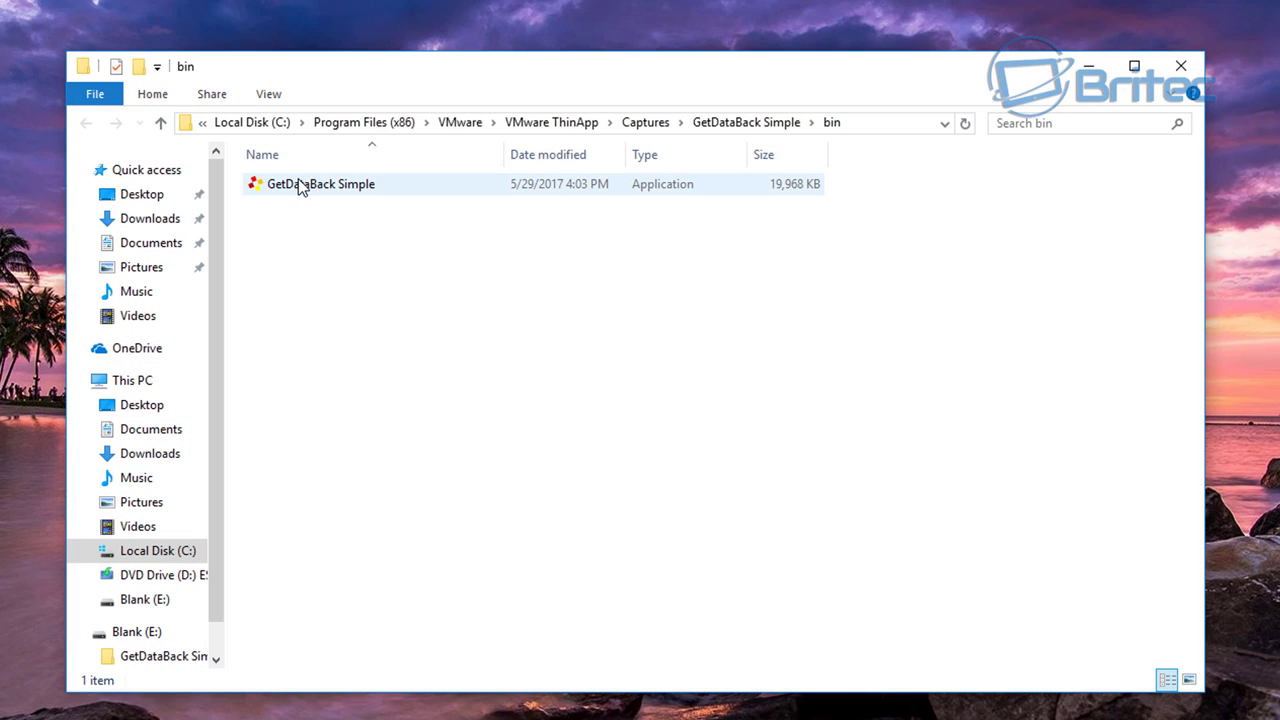
Step: Move the built GetDataBack Simple executable from the bin folder to an open area of the desktop, granting administrator permission
drag(303, 191, 606, 0)
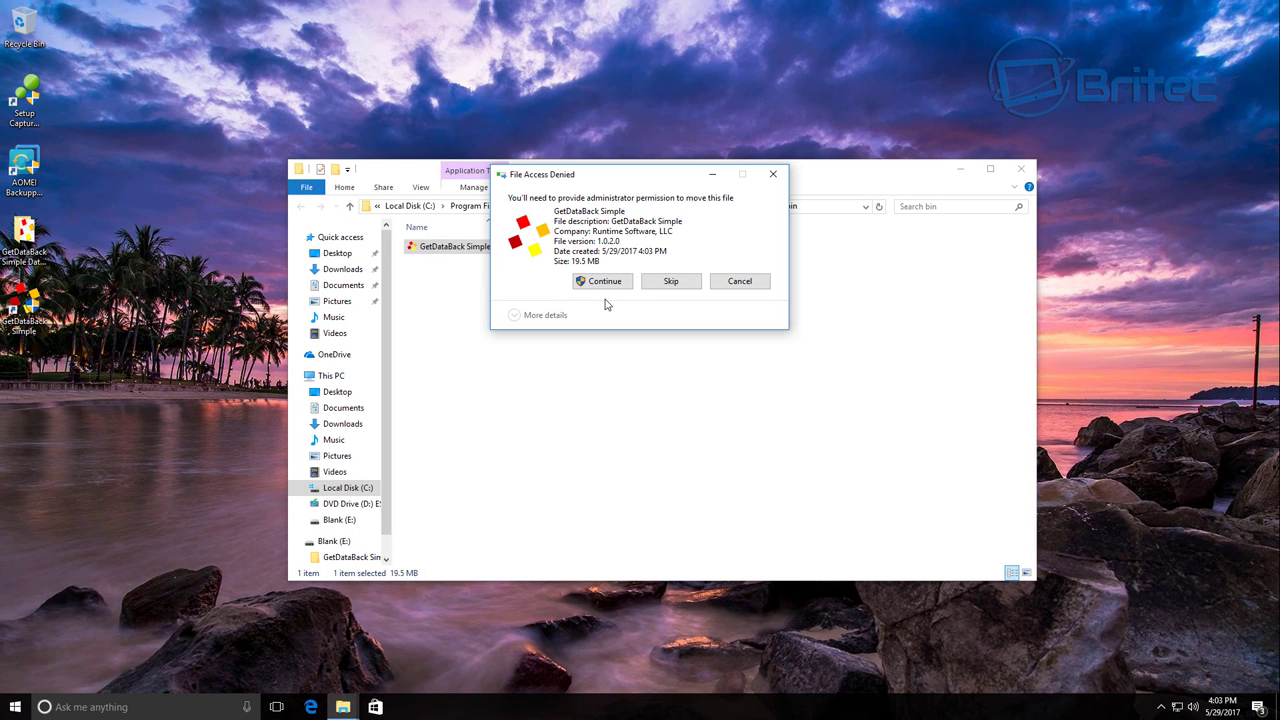
click(604, 283)
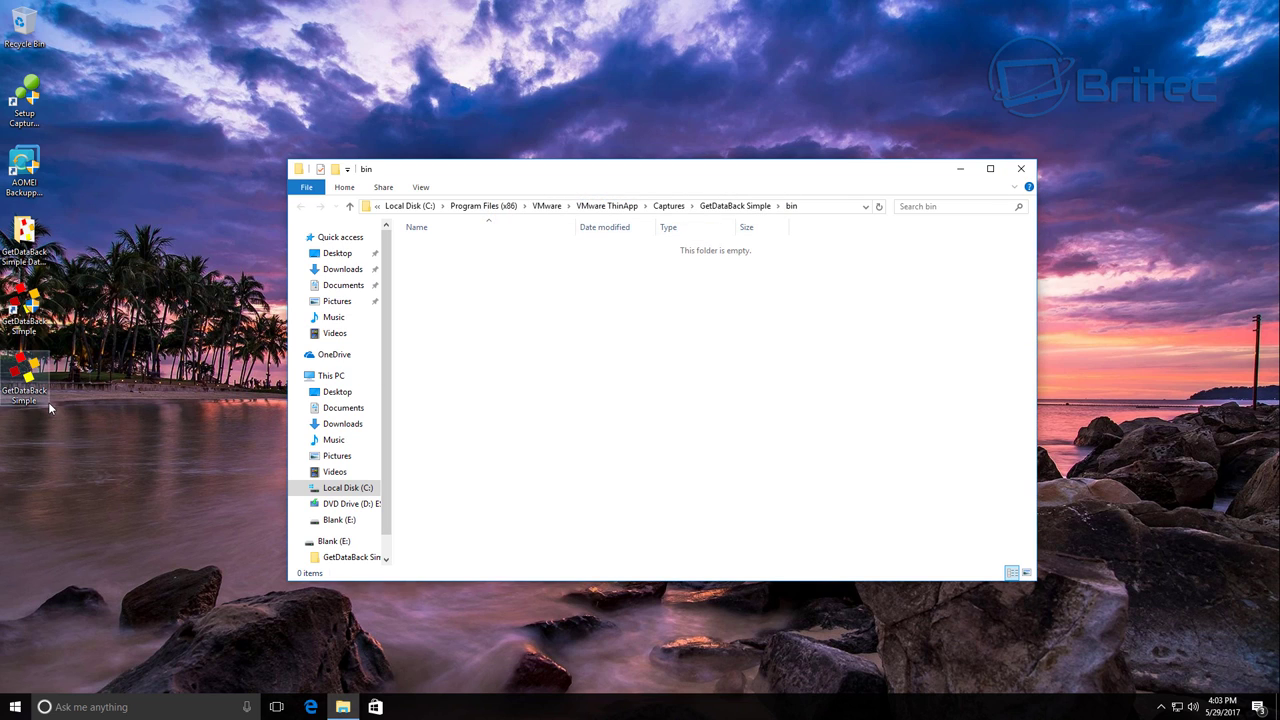
click(960, 168)
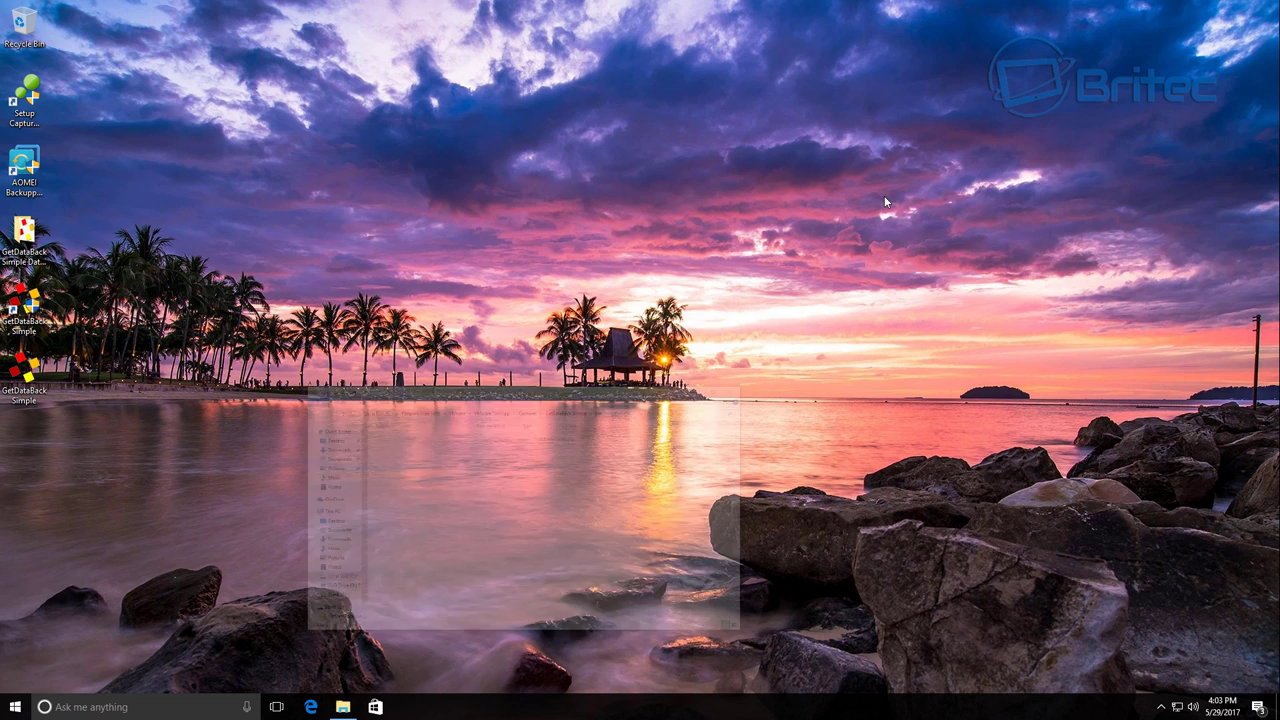
drag(33, 388, 586, 170)
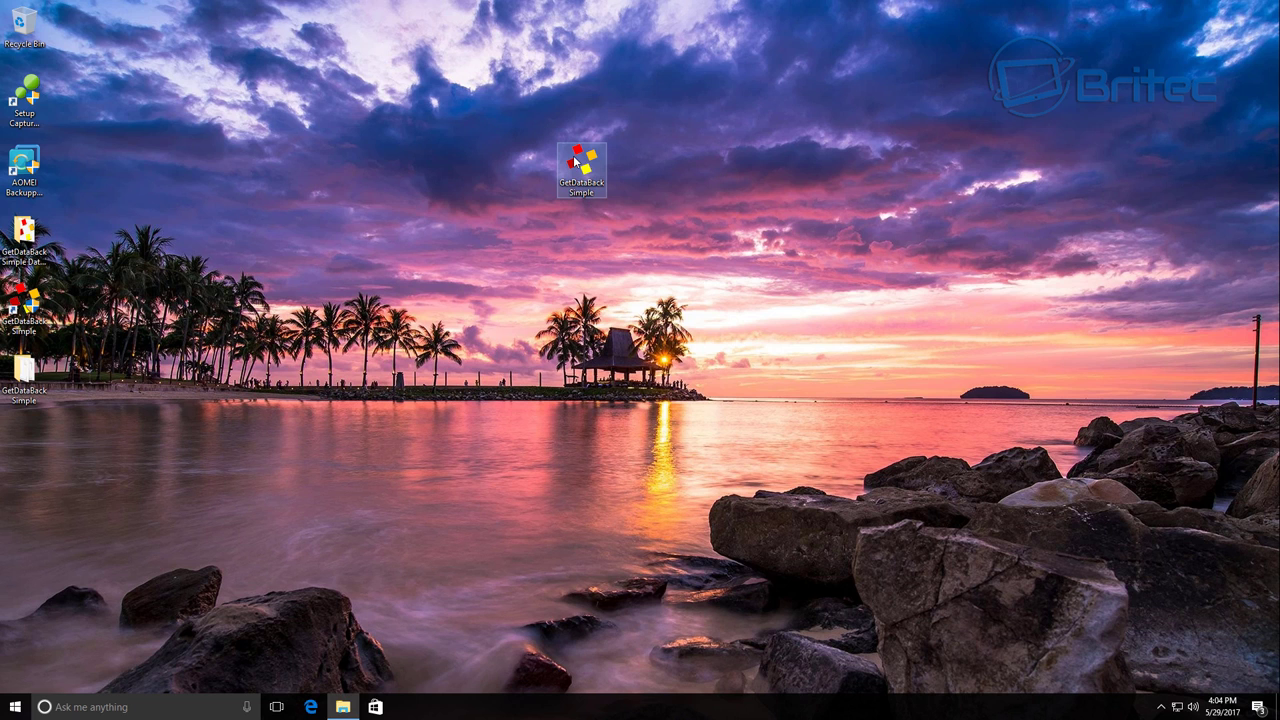
Step: Test the portable GetDataBack Simple as administrator by selecting the 60.0 GB drive DISK0, and close the program
right_click(574, 158)
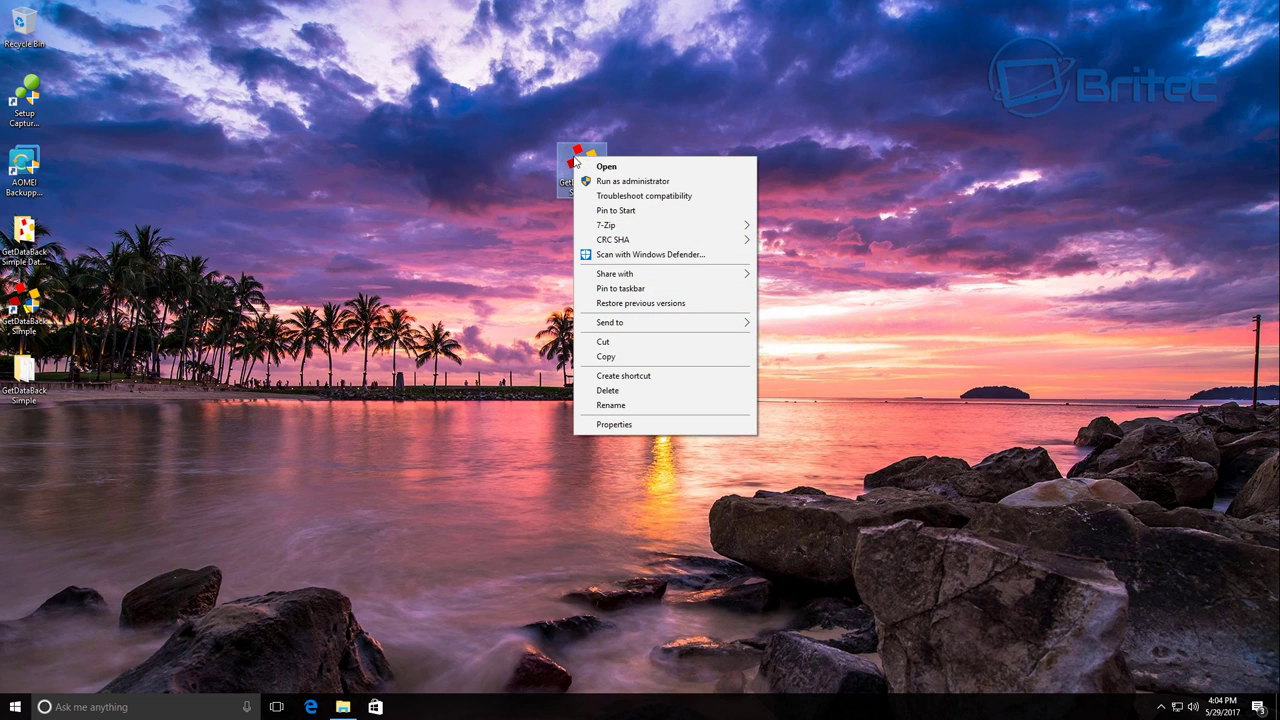
click(624, 181)
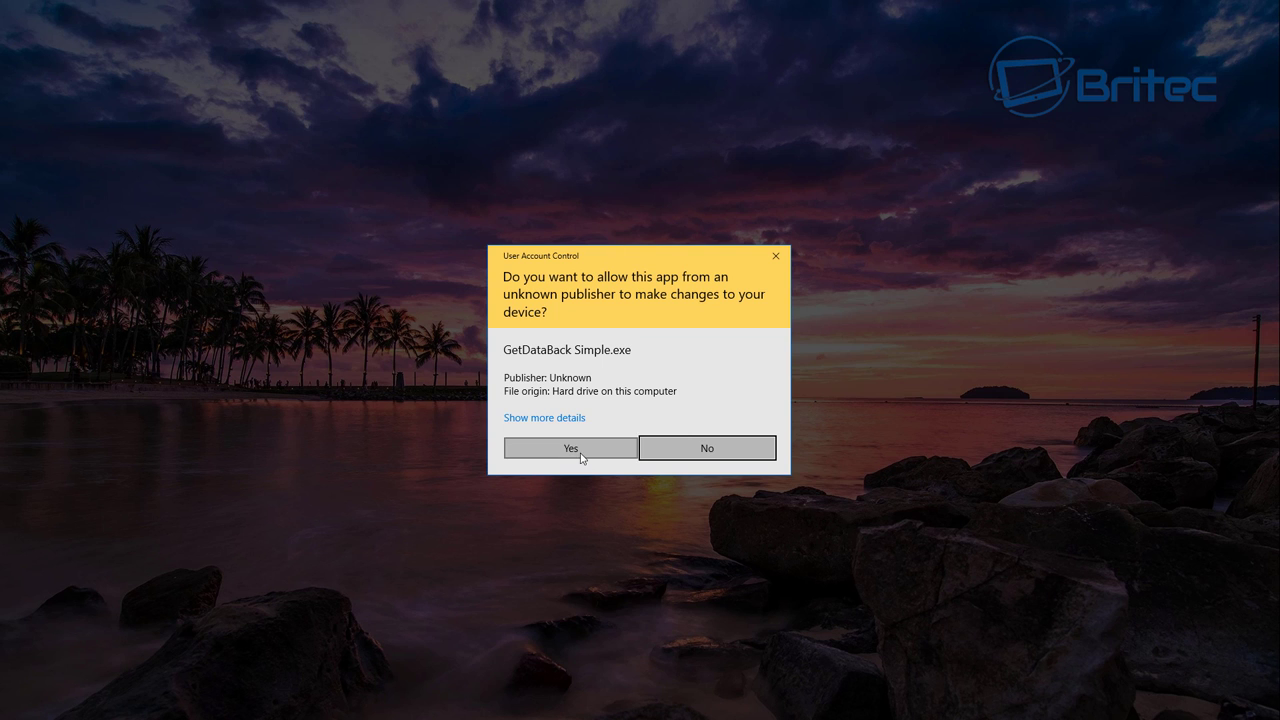
click(581, 452)
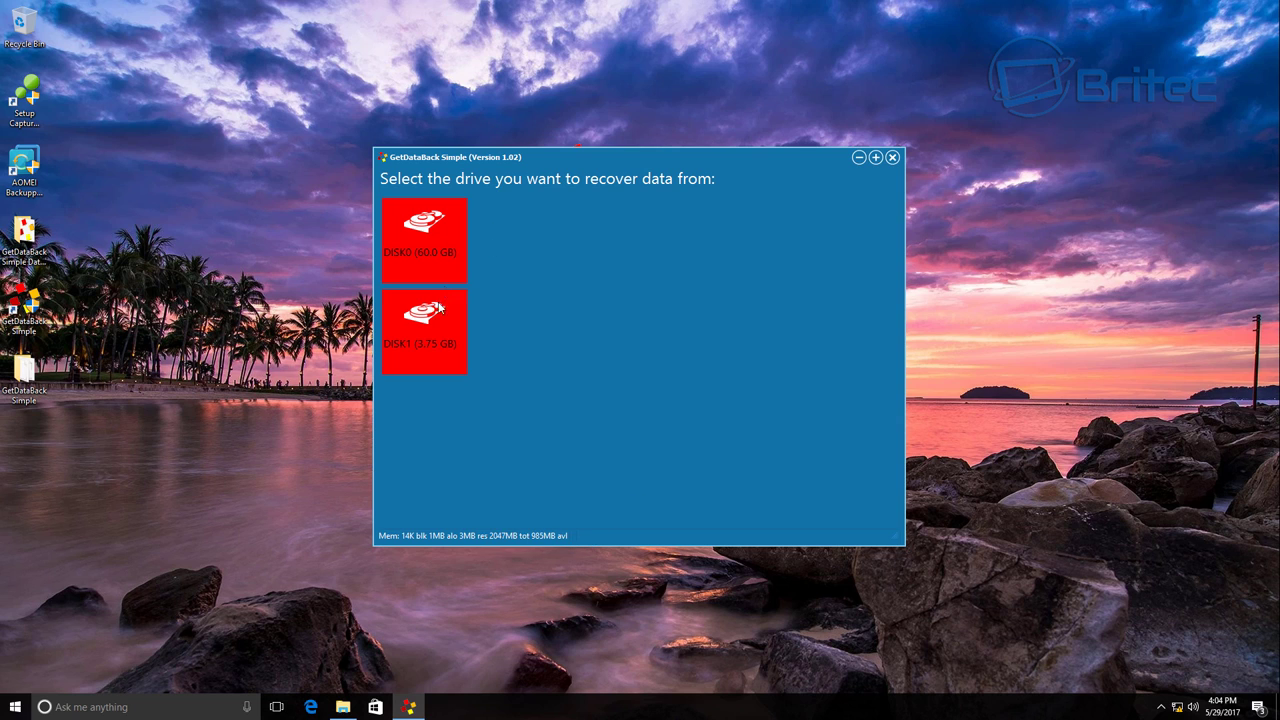
click(442, 228)
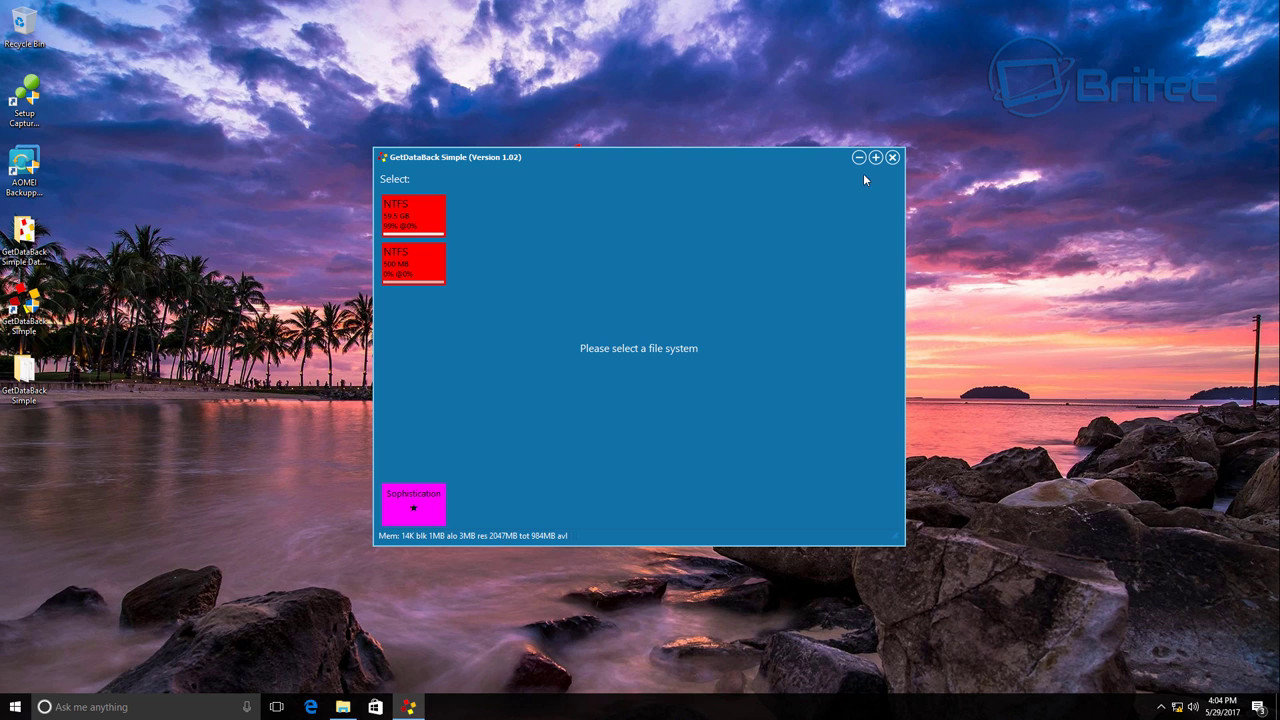
click(892, 157)
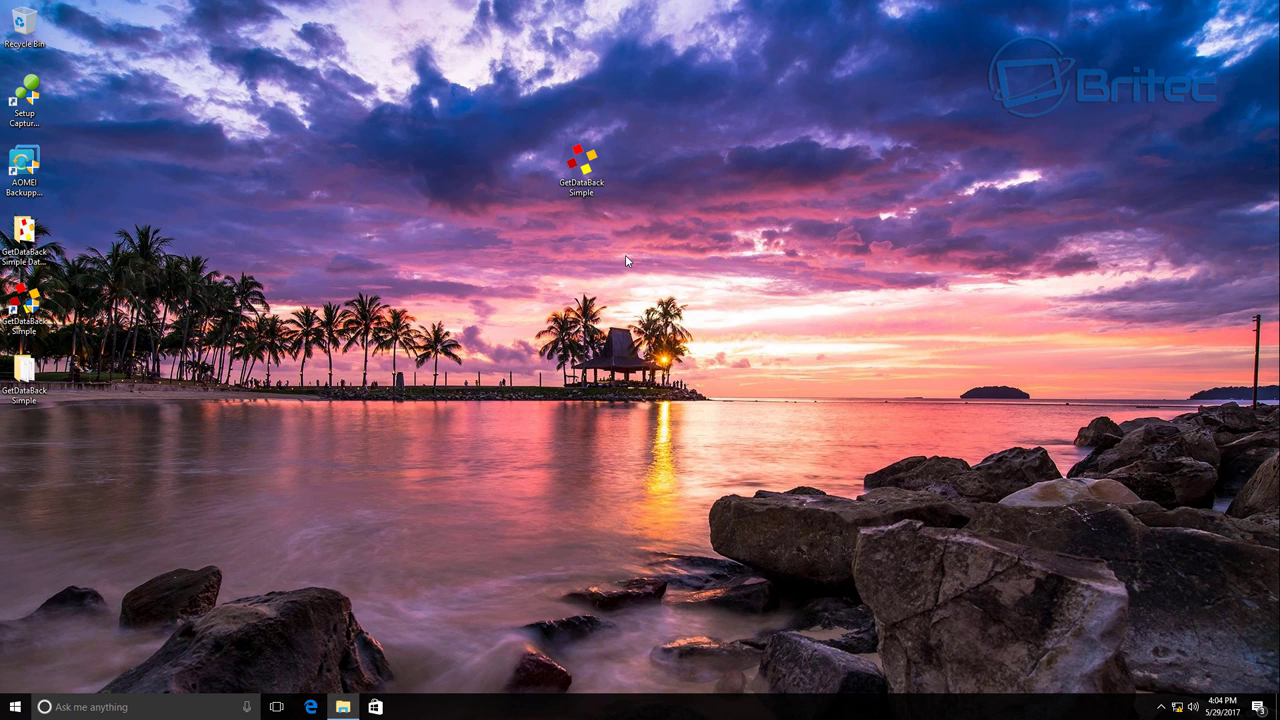